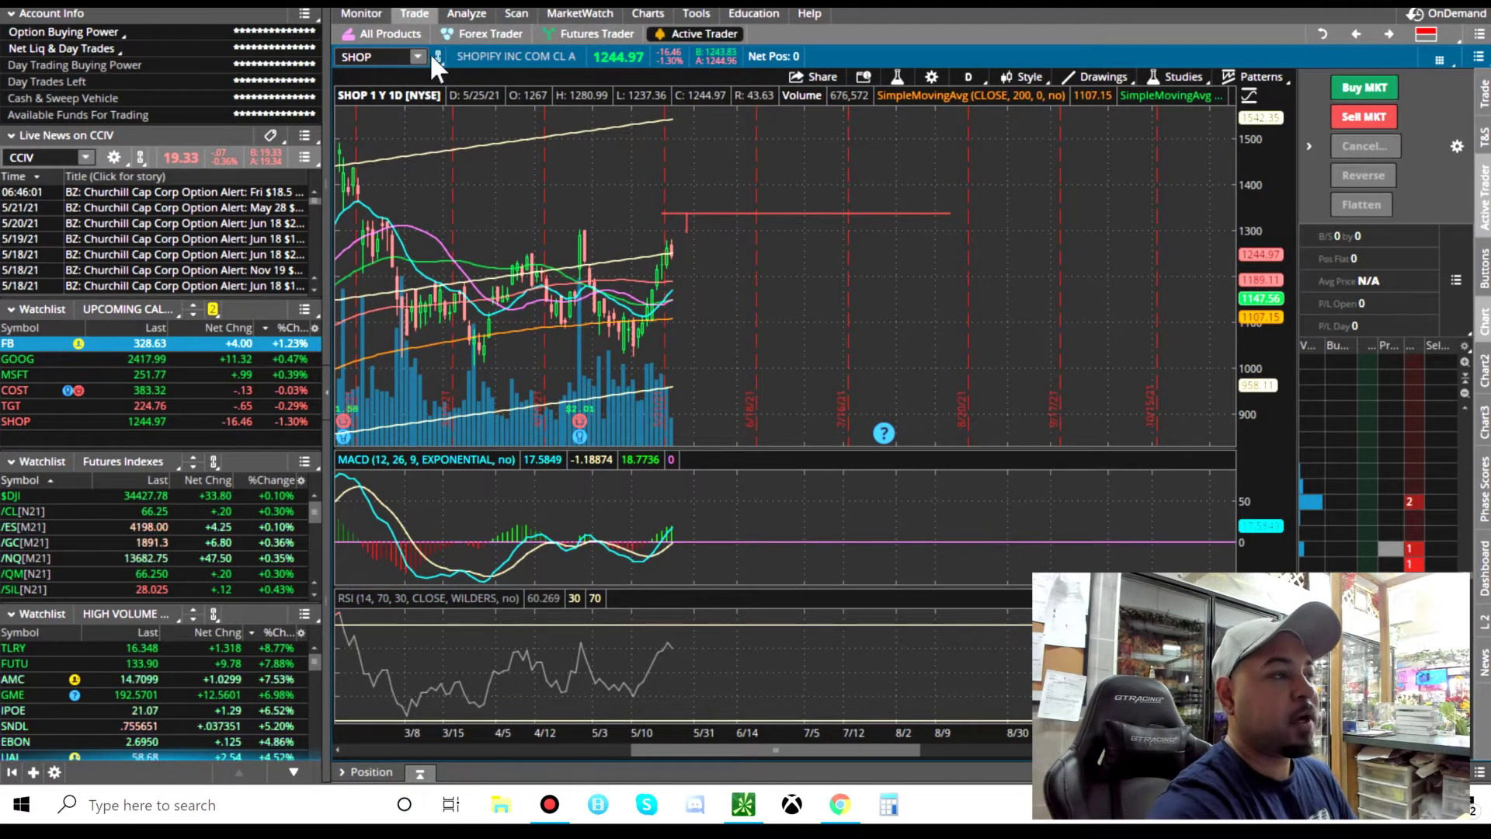
- Show the SHOP option chain with the 50-lot 28 MAY 21 1335/1340 call spread position
left_click(380, 34)
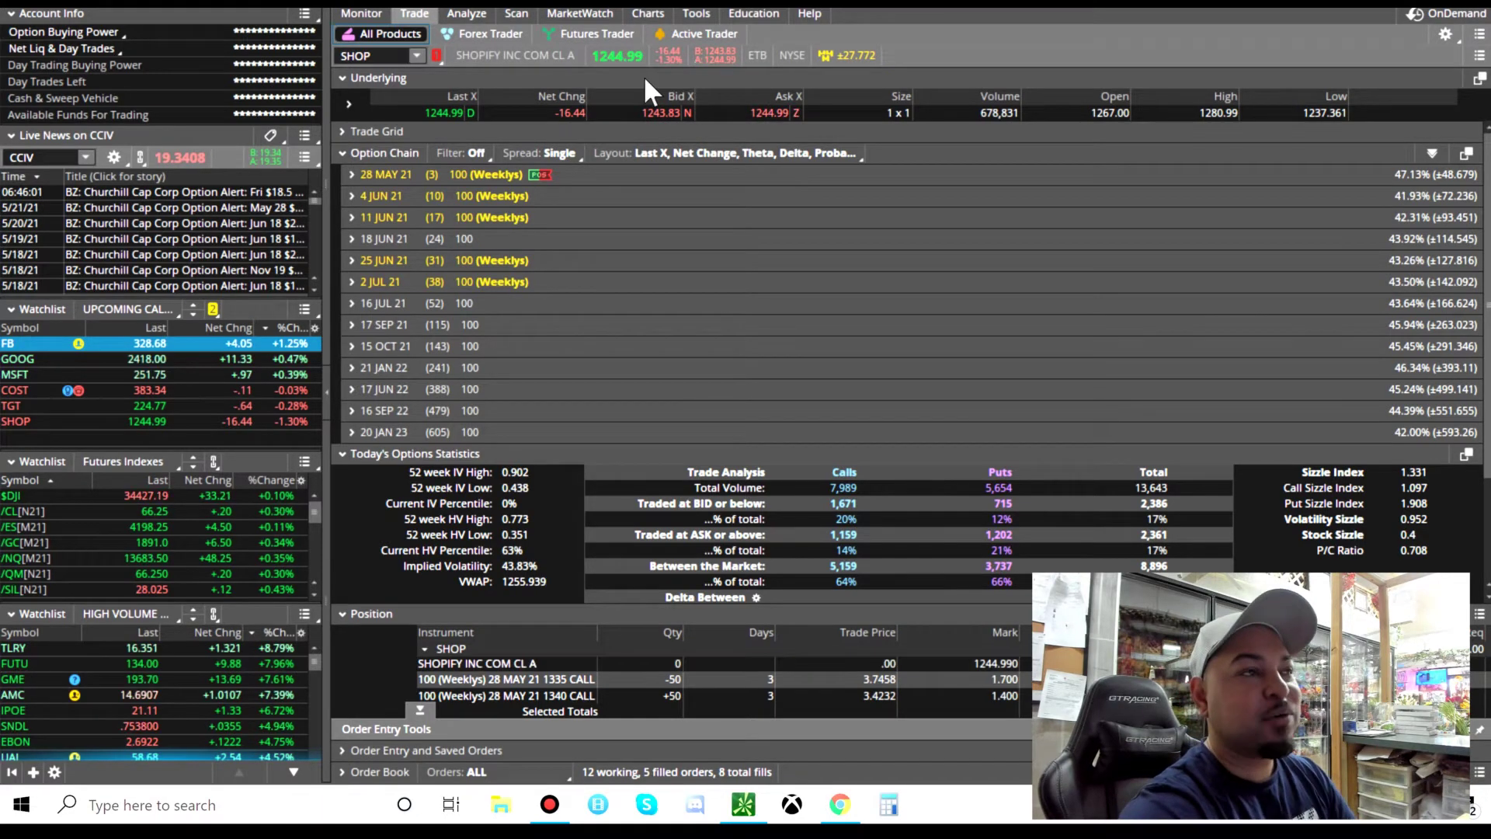
- Set the SHOP Active Trader chart to the 20 D : 1h time frame, then go back to All Products
left_click(681, 31)
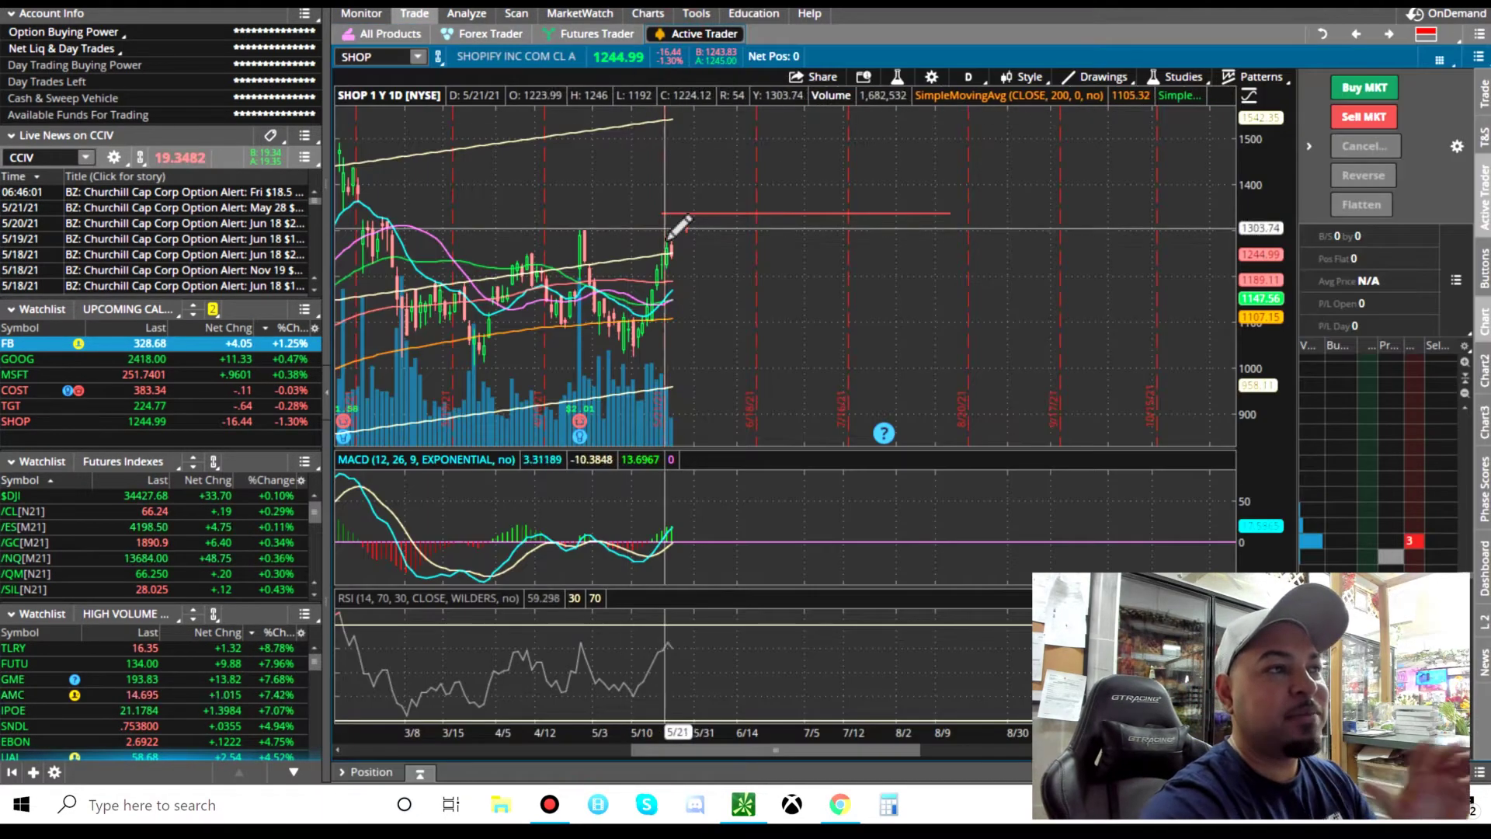
left_click(968, 77)
left_click(910, 251)
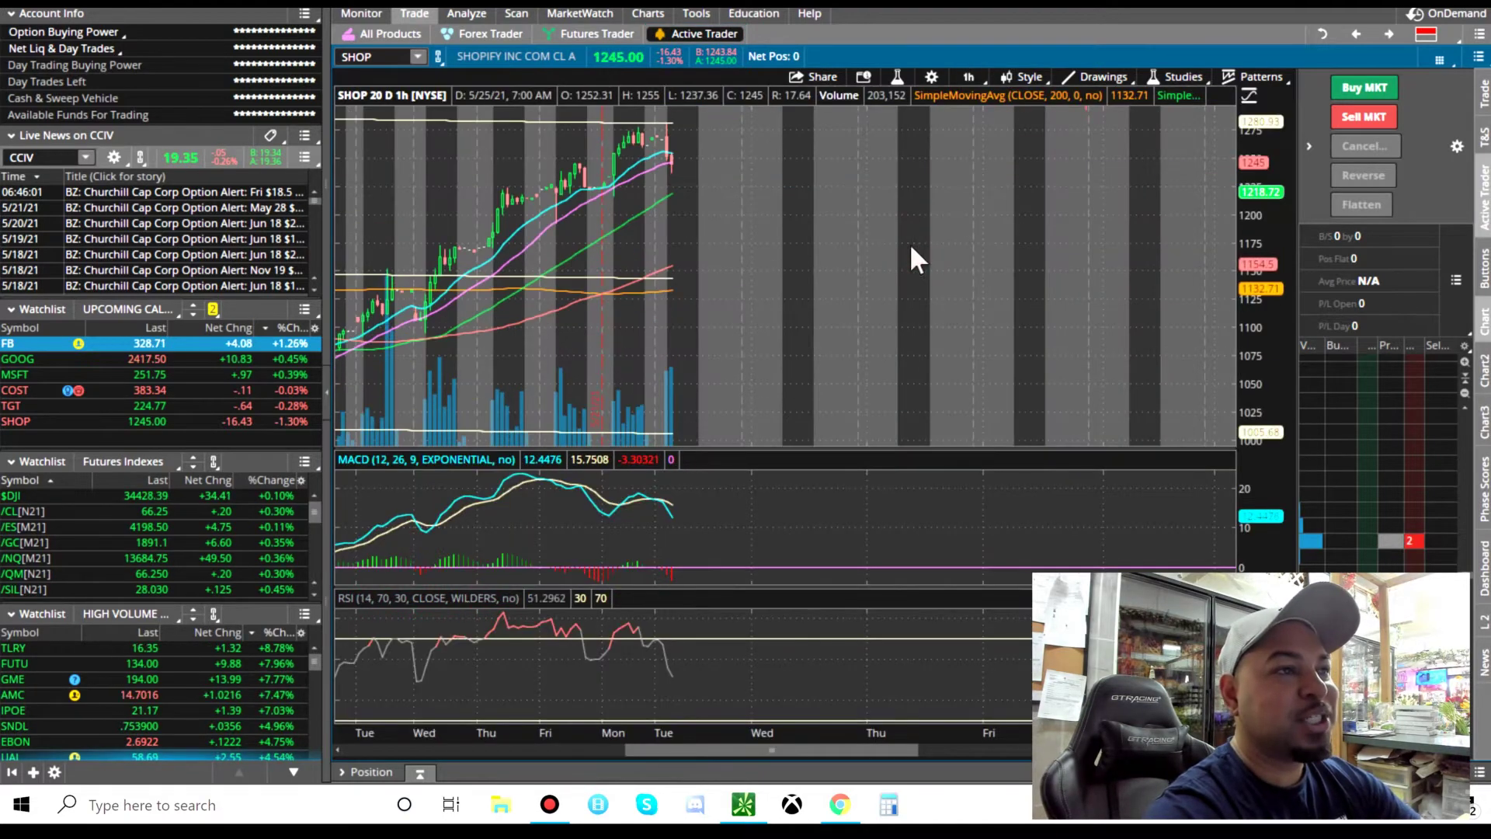
left_click_drag(837, 750, 757, 752)
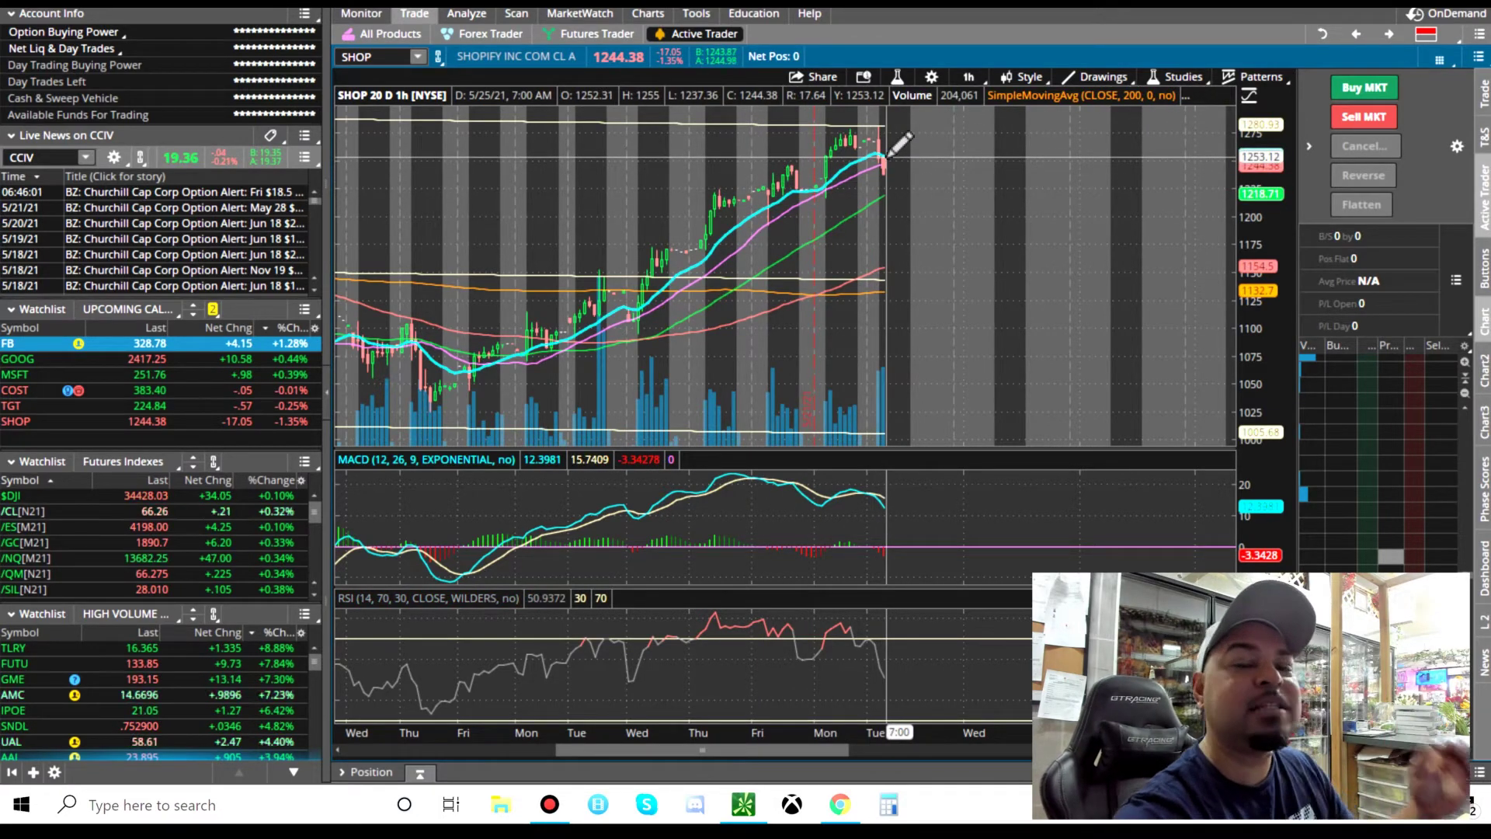
left_click(407, 11)
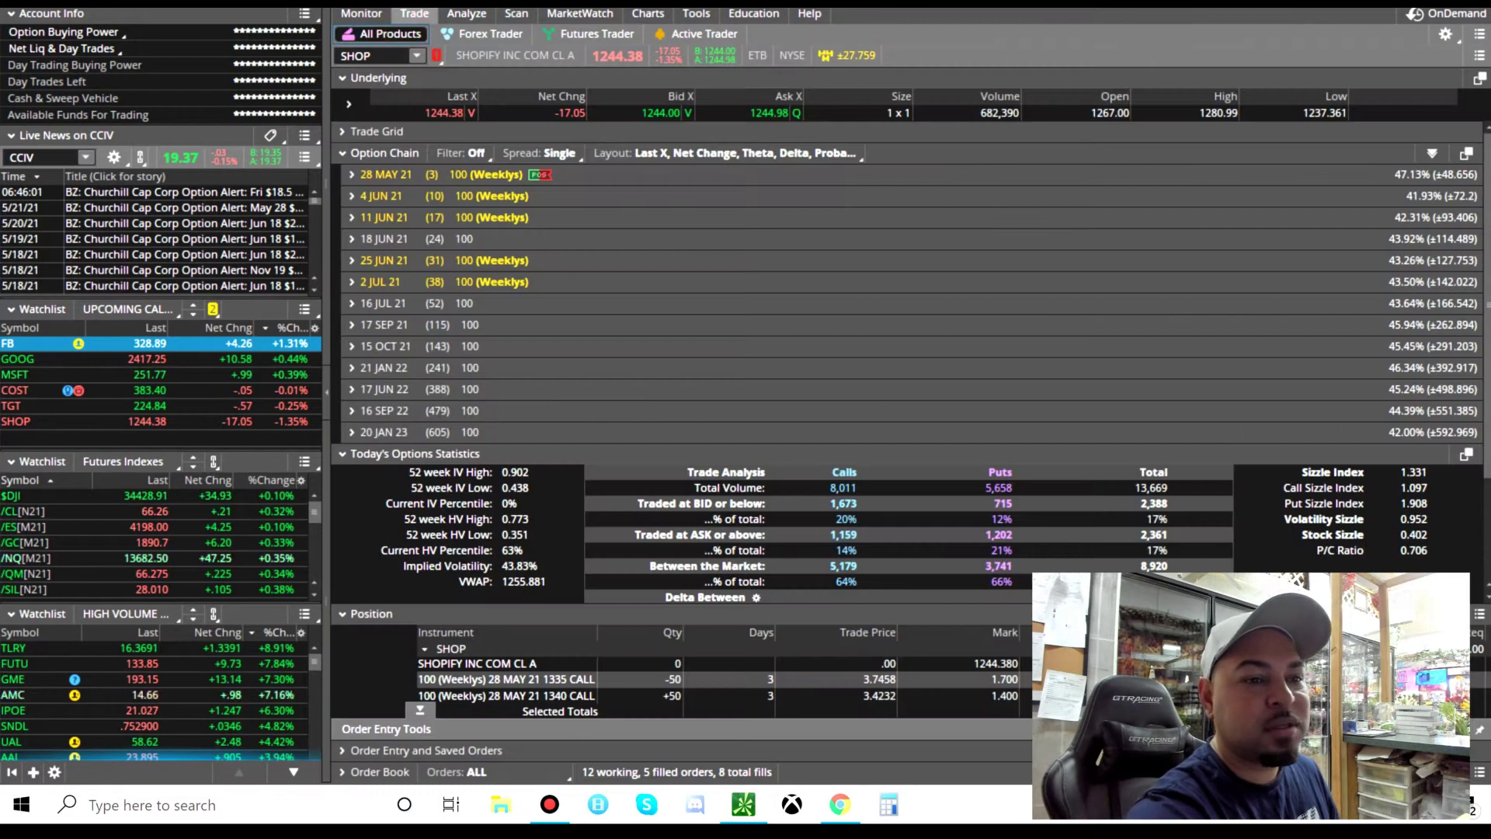
- Flip between the SHOP hourly chart and the 1335/1340 spread position, ending on the chart
left_click(740, 35)
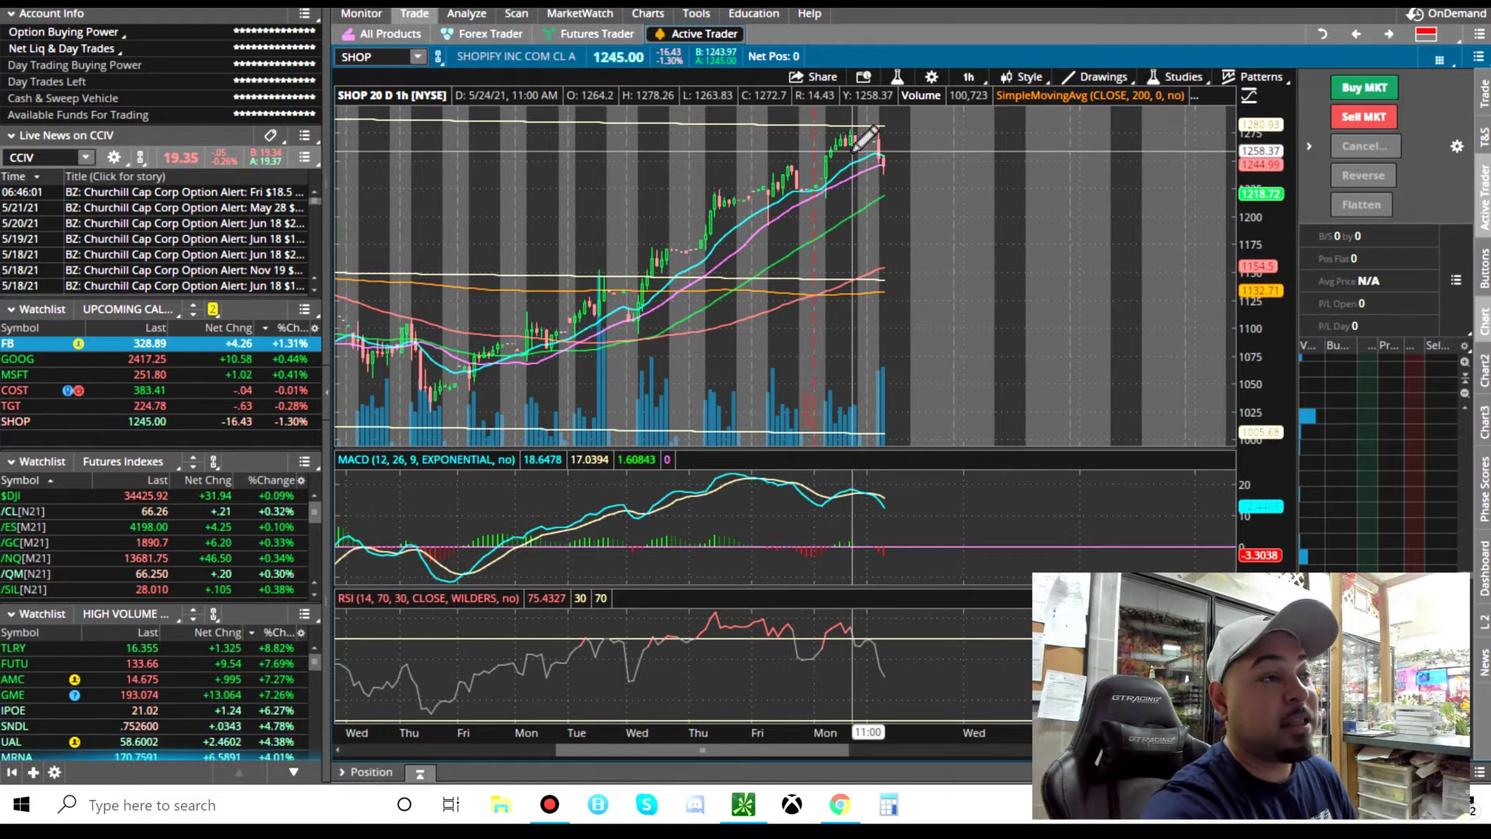
left_click(419, 35)
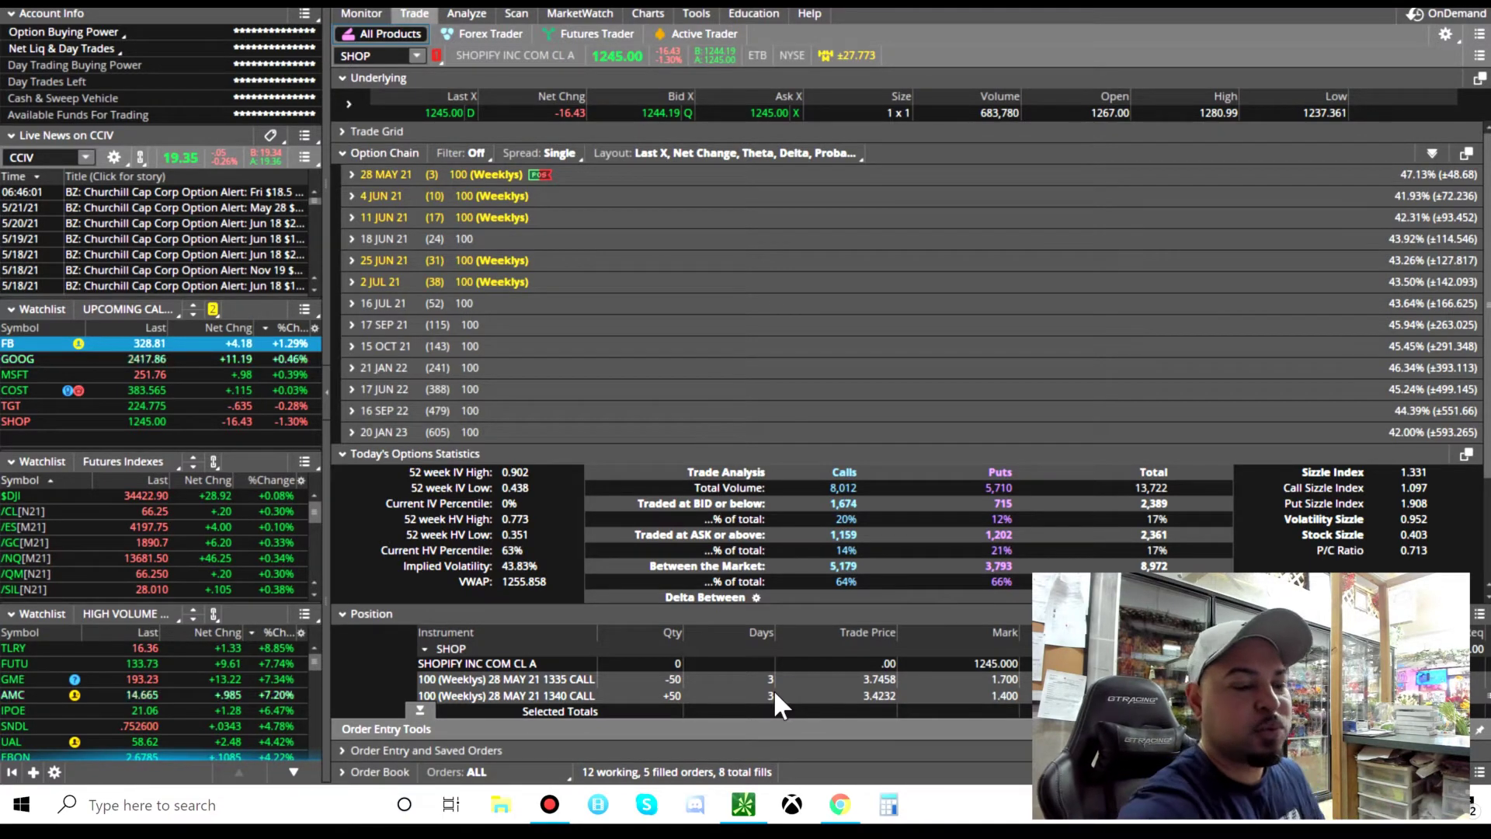
left_click(722, 39)
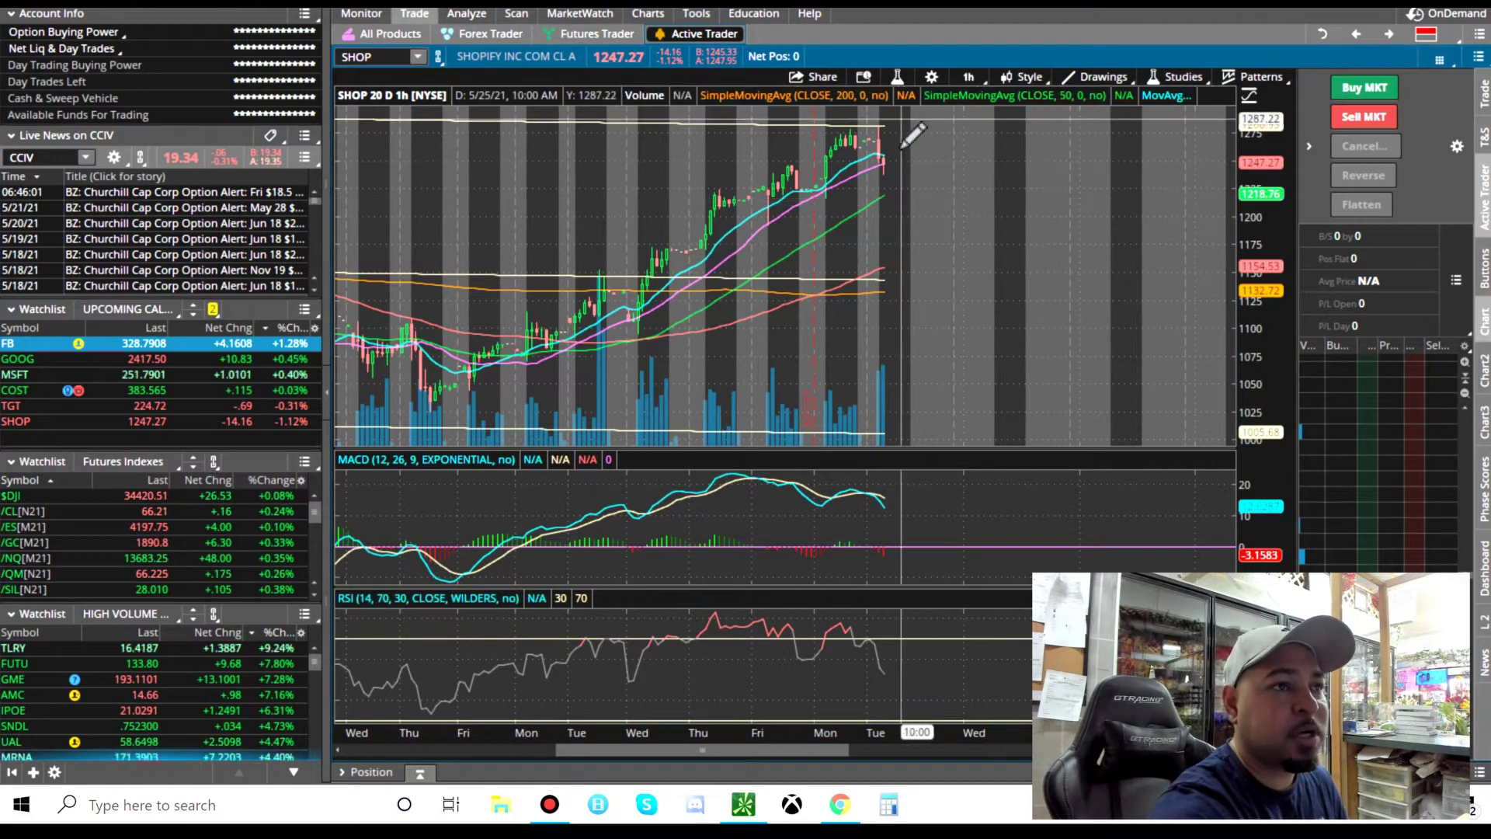
left_click(968, 76)
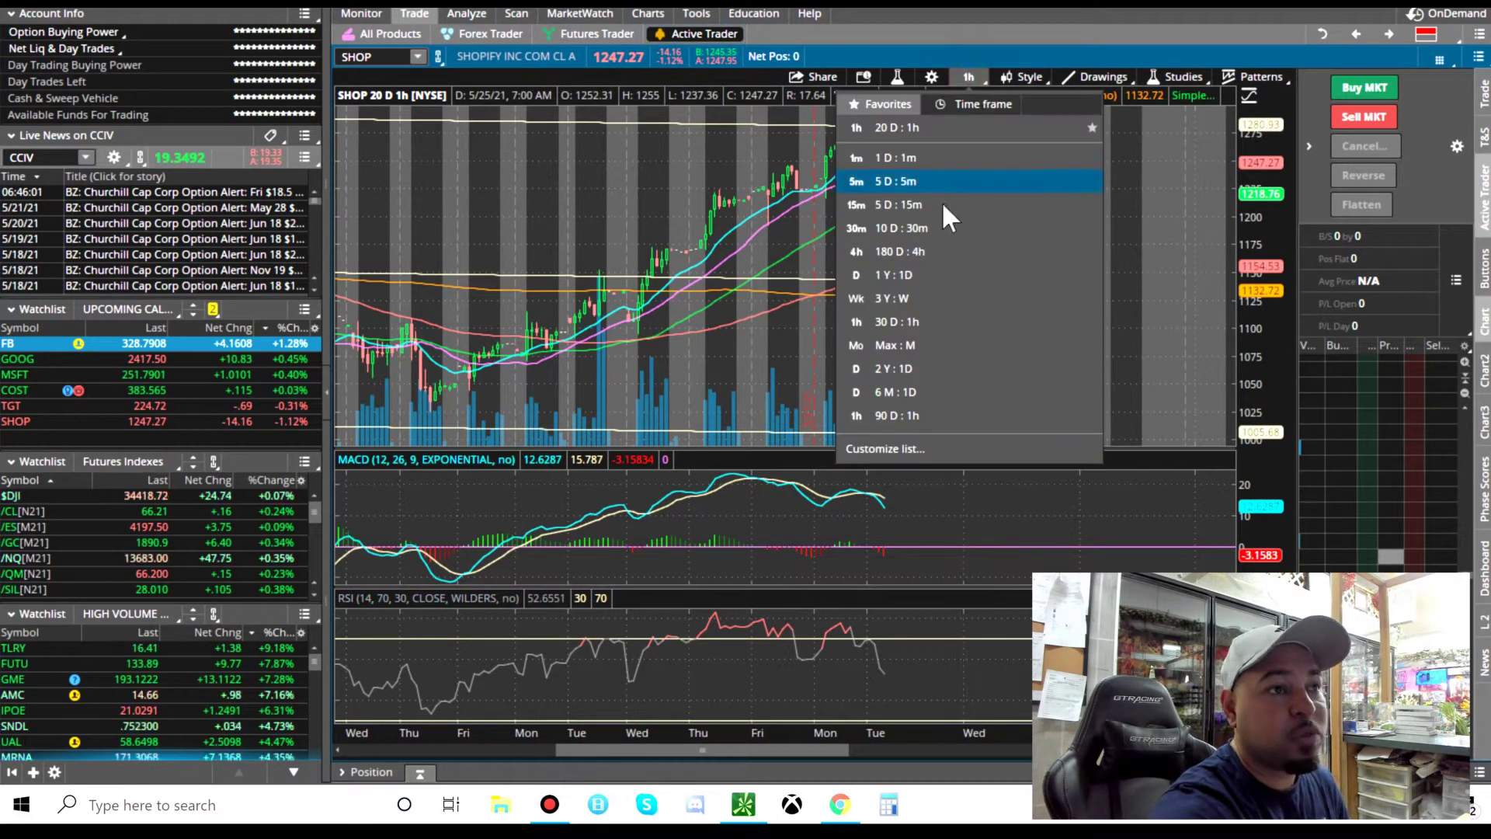
- Switch SHOP to 1 Y : 1D candles, draw a short rising red trendline from the latest candle, and return to the chain
left_click(925, 276)
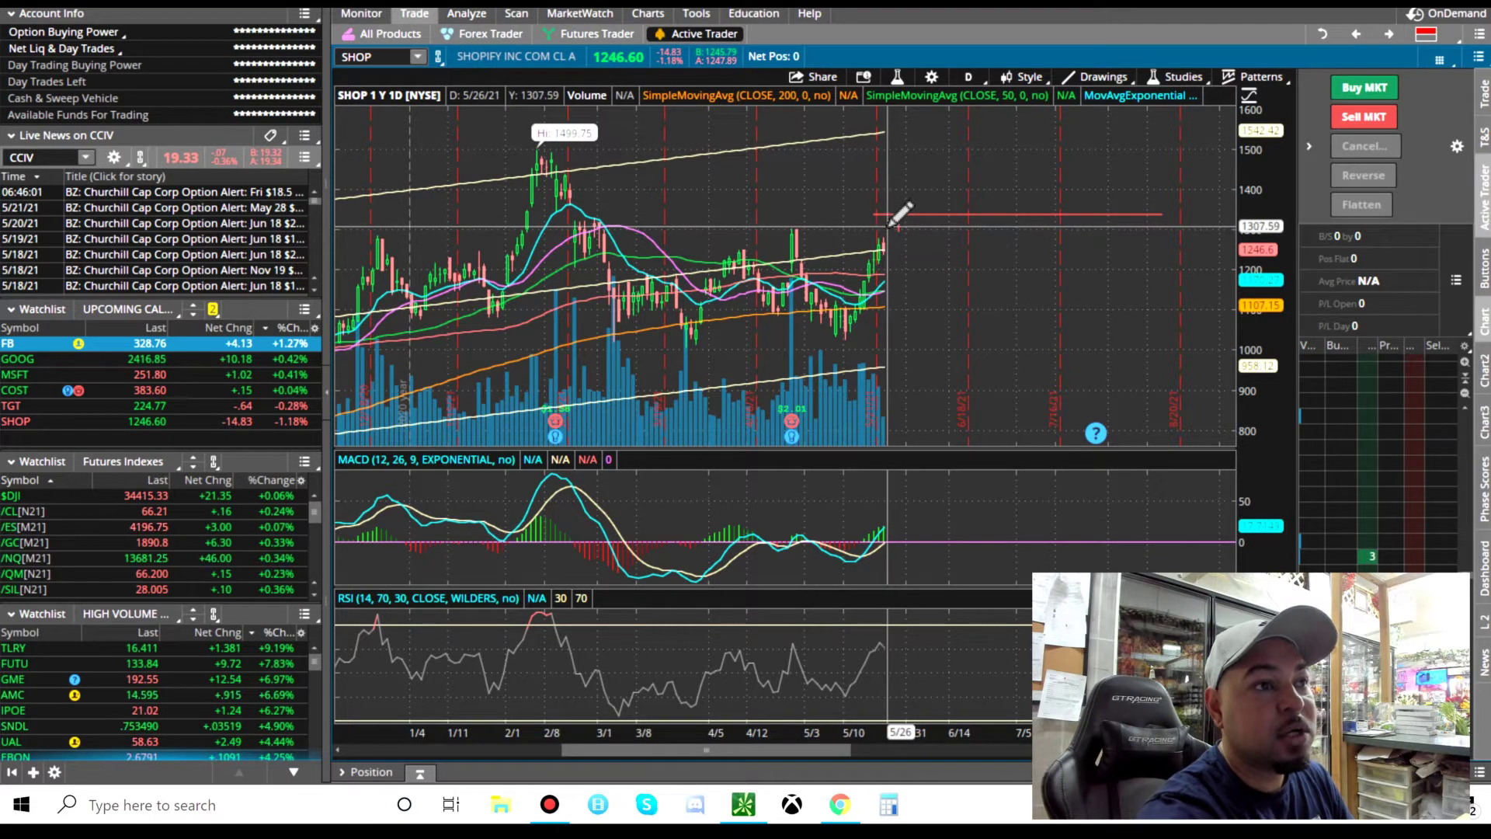
left_click(889, 236)
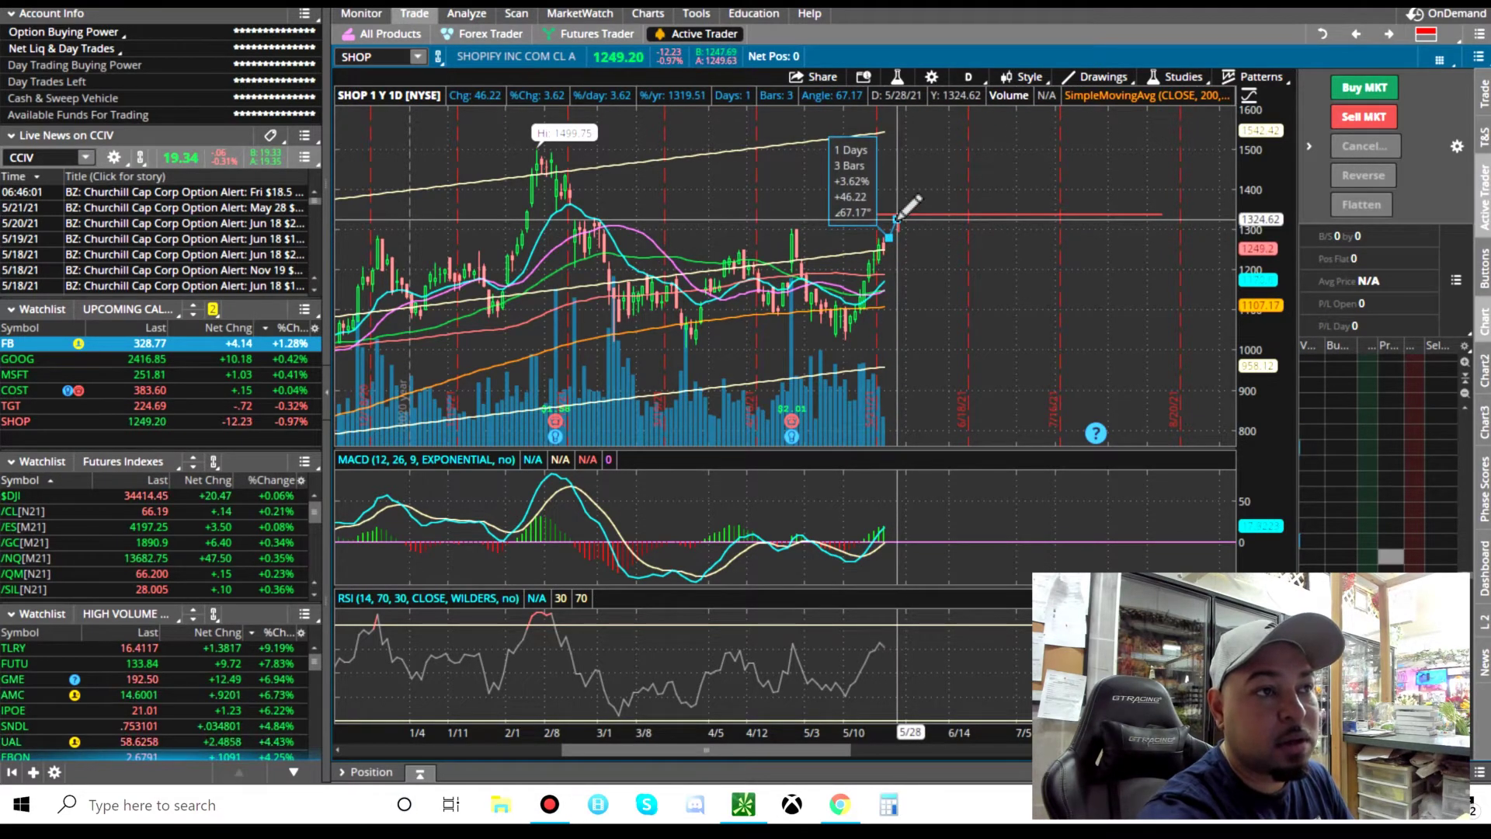
left_click(897, 221)
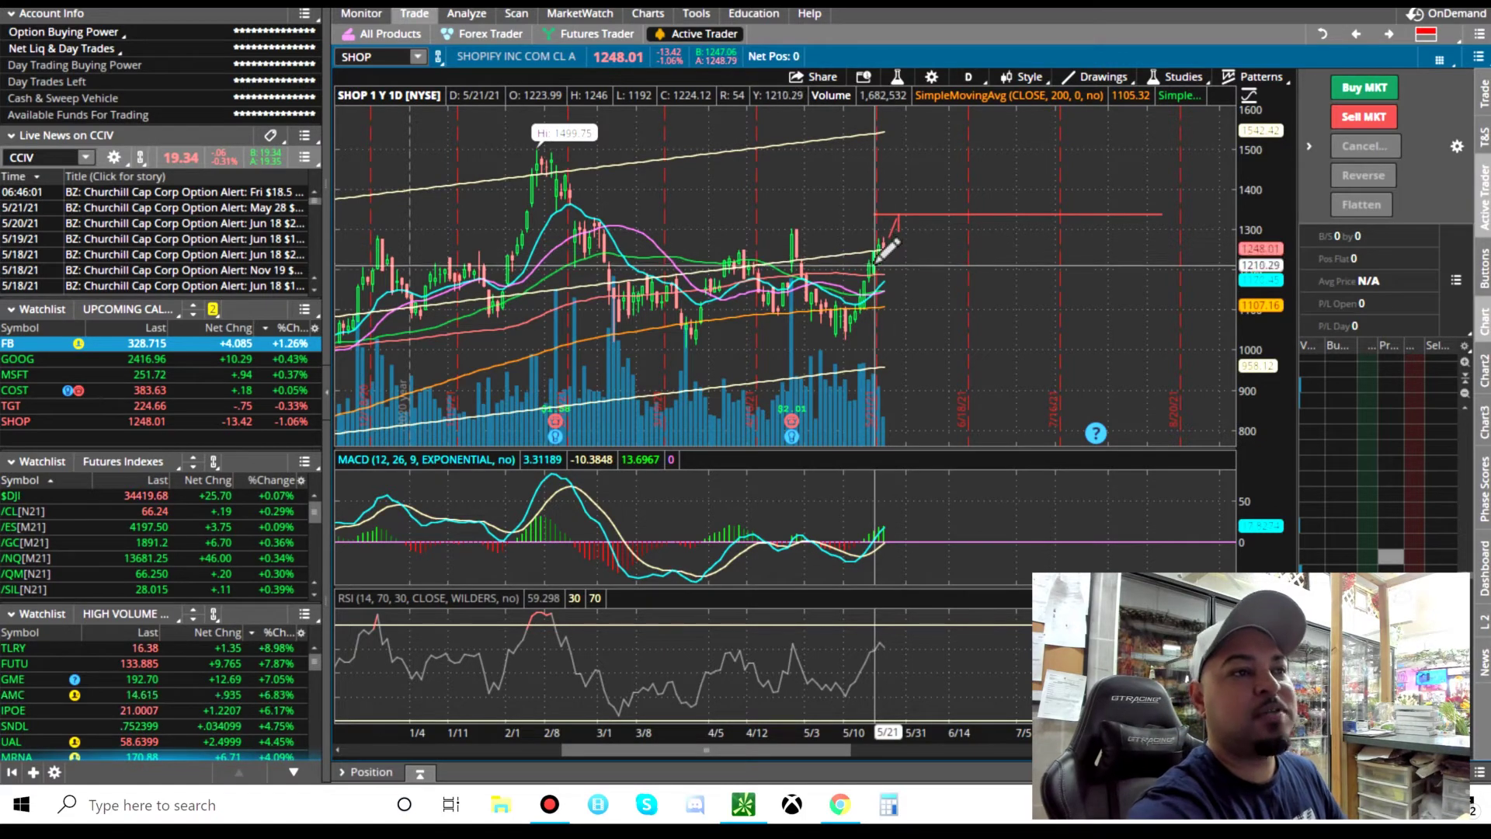
left_click(389, 33)
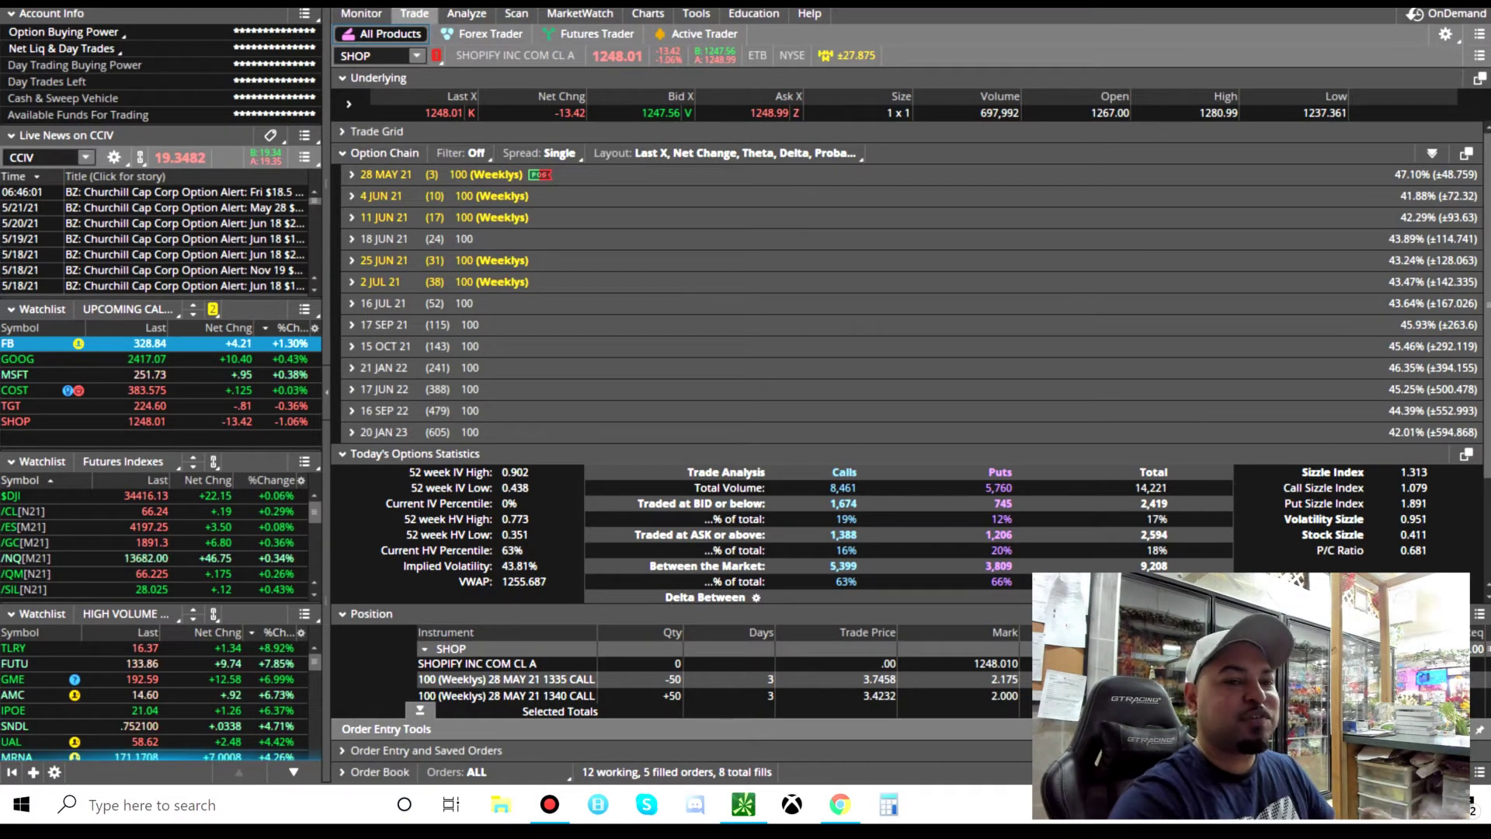
- Set the SHOP Active Trader chart to the 1 D : 1m time frame
left_click(719, 31)
left_click(982, 79)
left_click(938, 155)
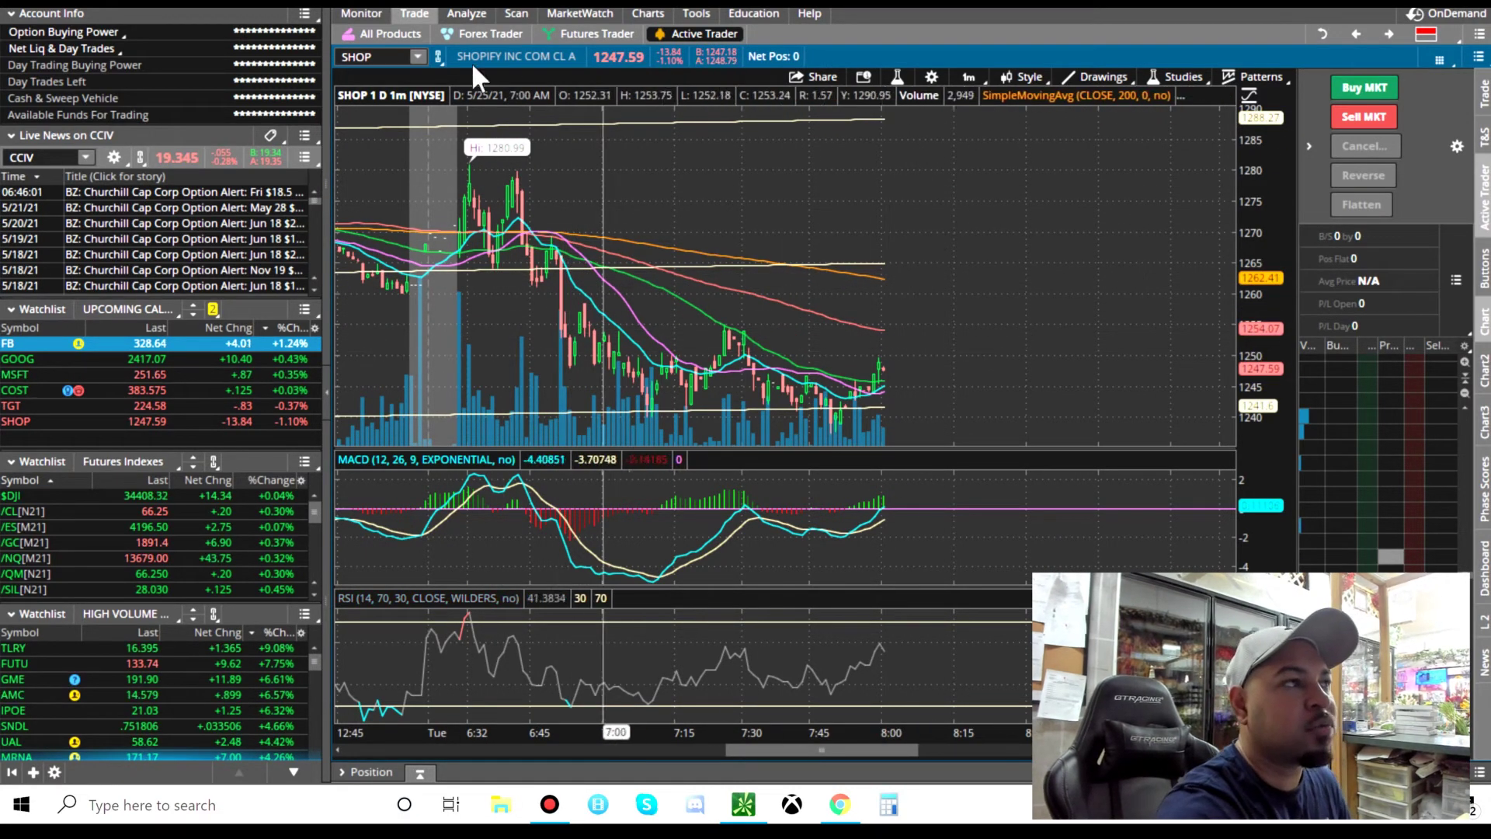
- Put the SHOP chart back on the 1 Y : 1D time frame, then return to the option chain
left_click(392, 36)
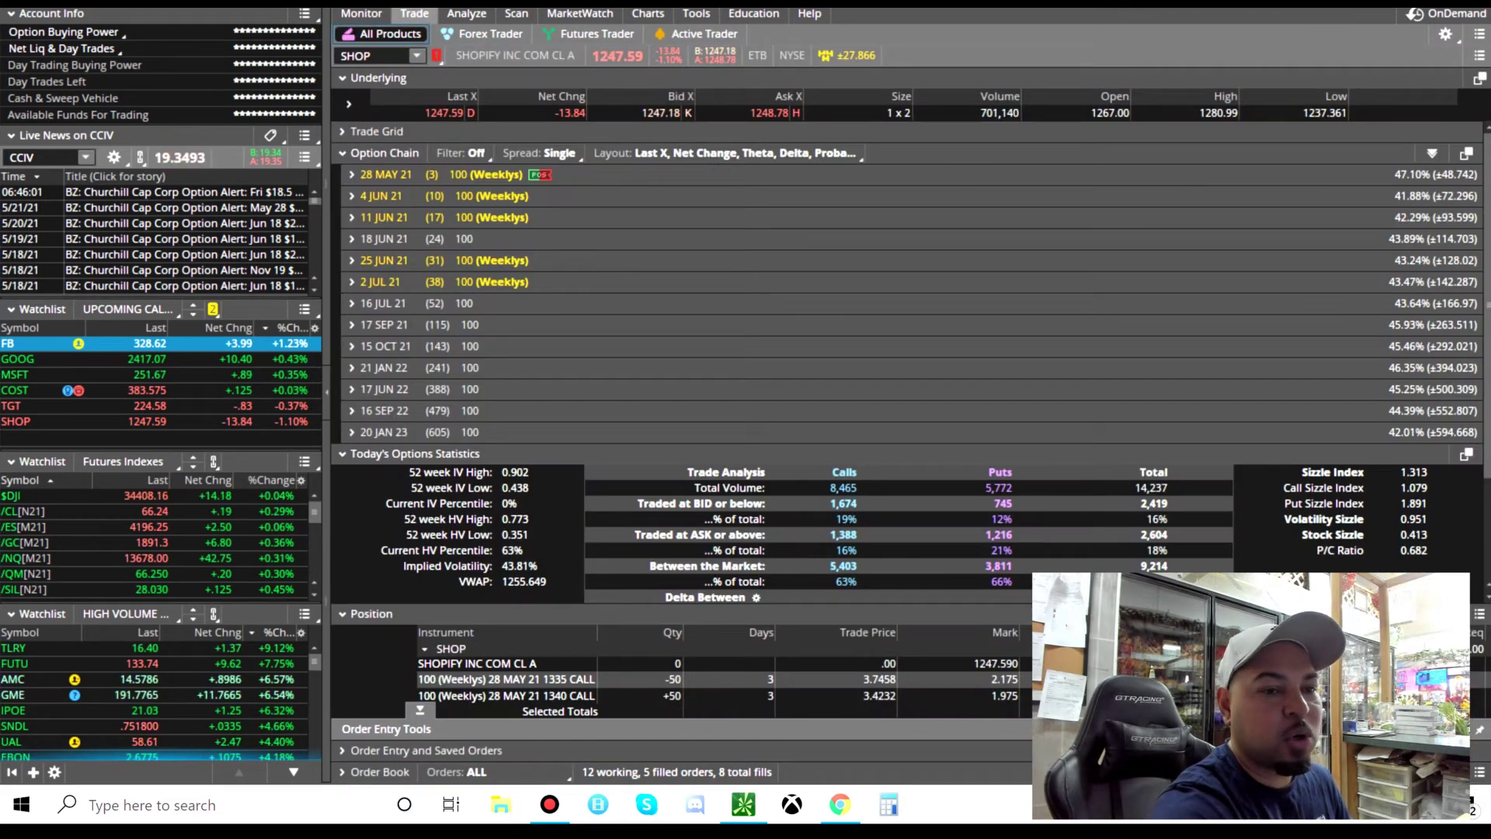
left_click(720, 34)
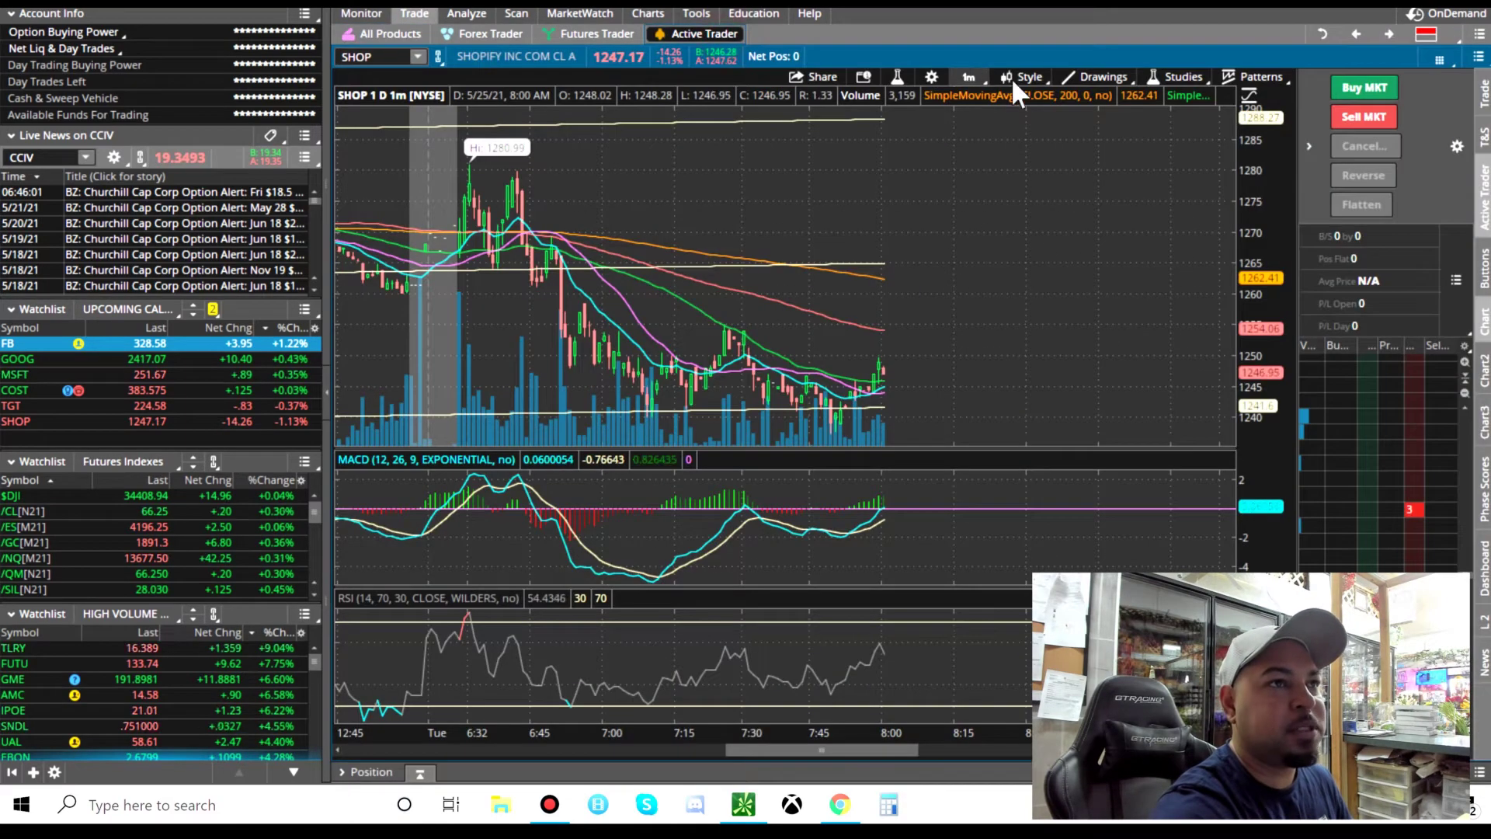
left_click(971, 76)
left_click(940, 274)
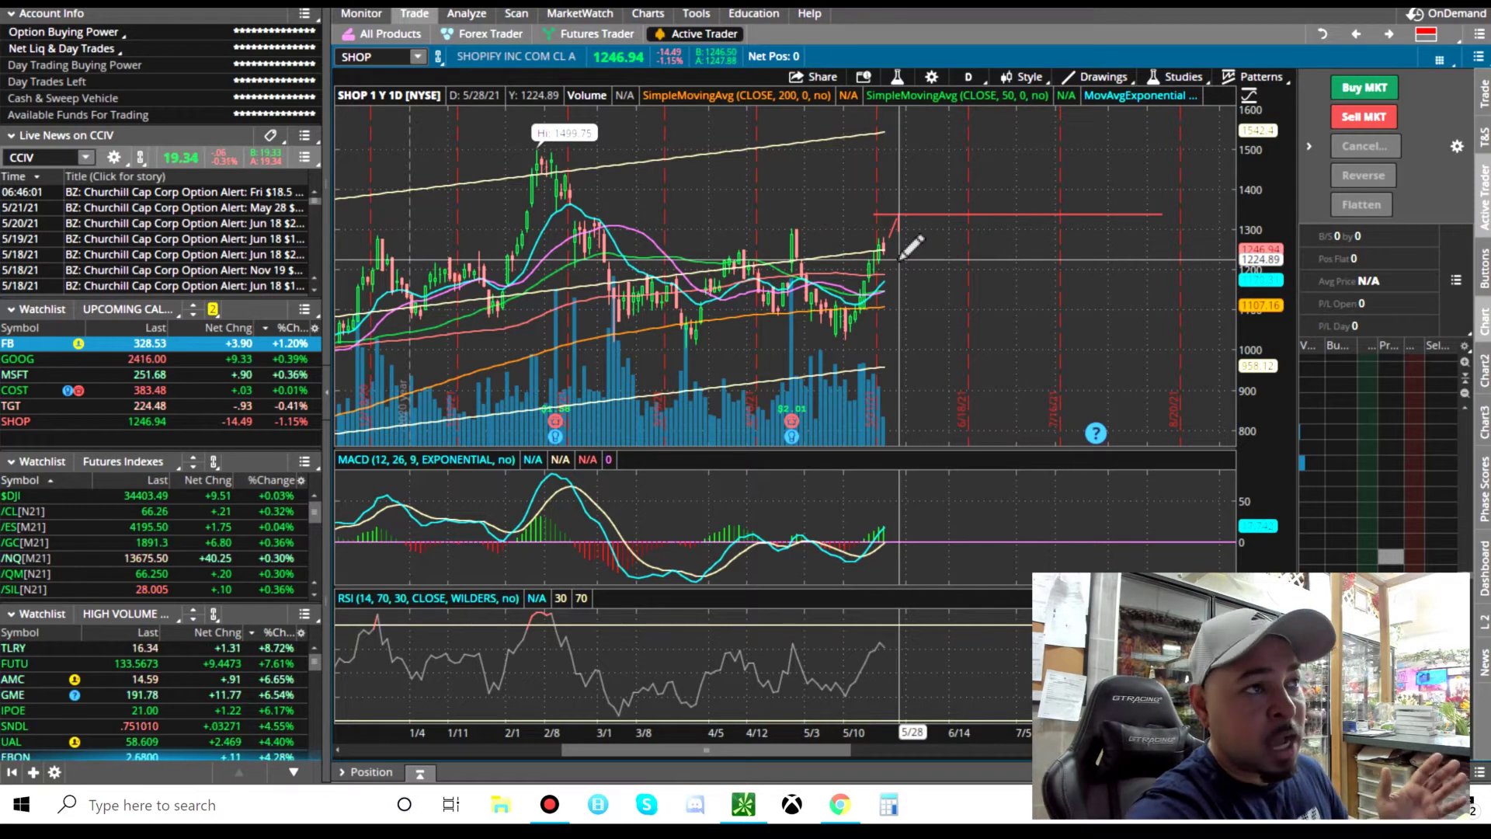
mouse_move(906, 201)
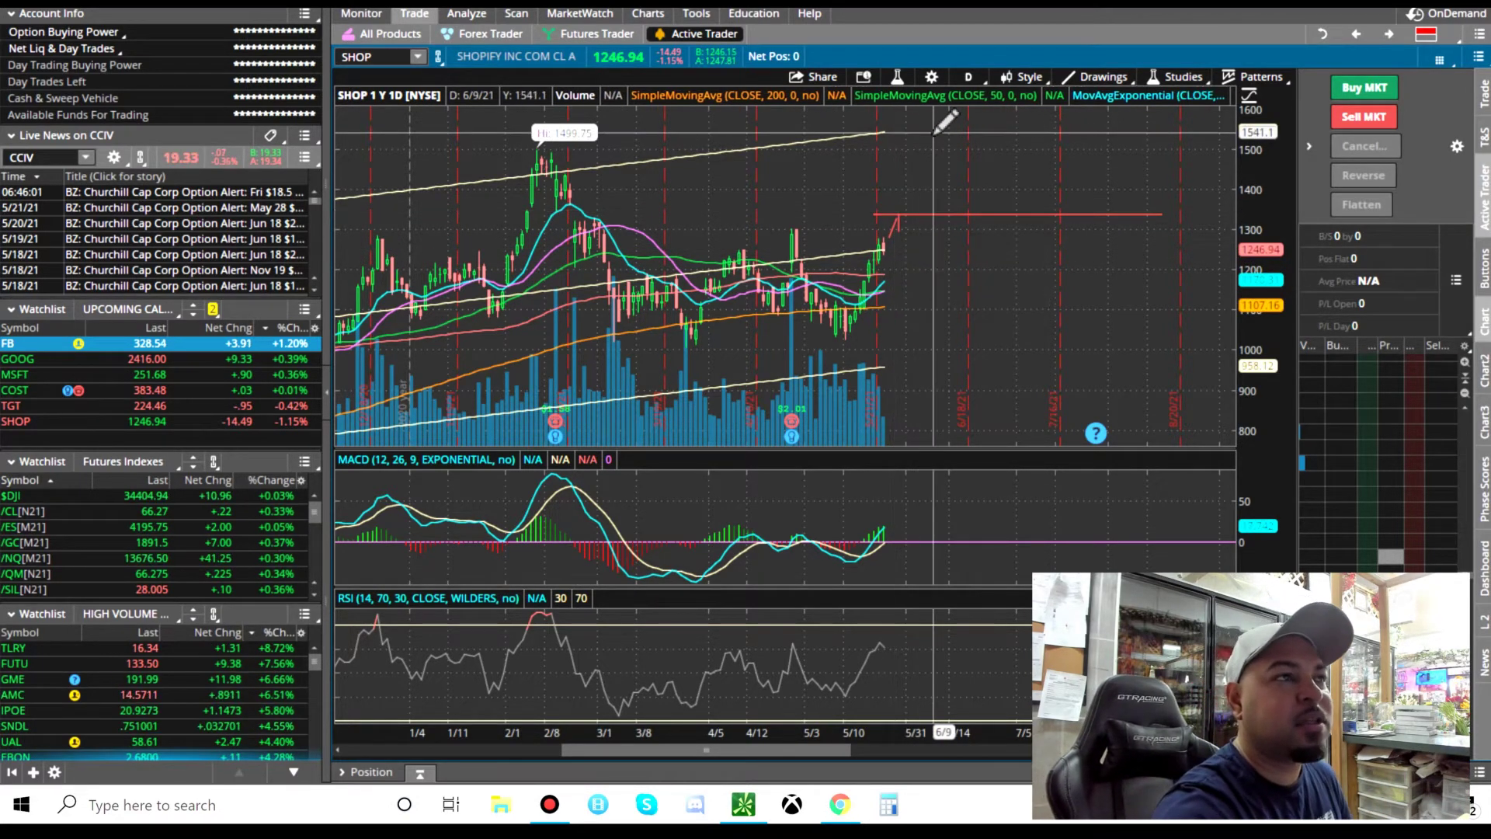
left_click(406, 36)
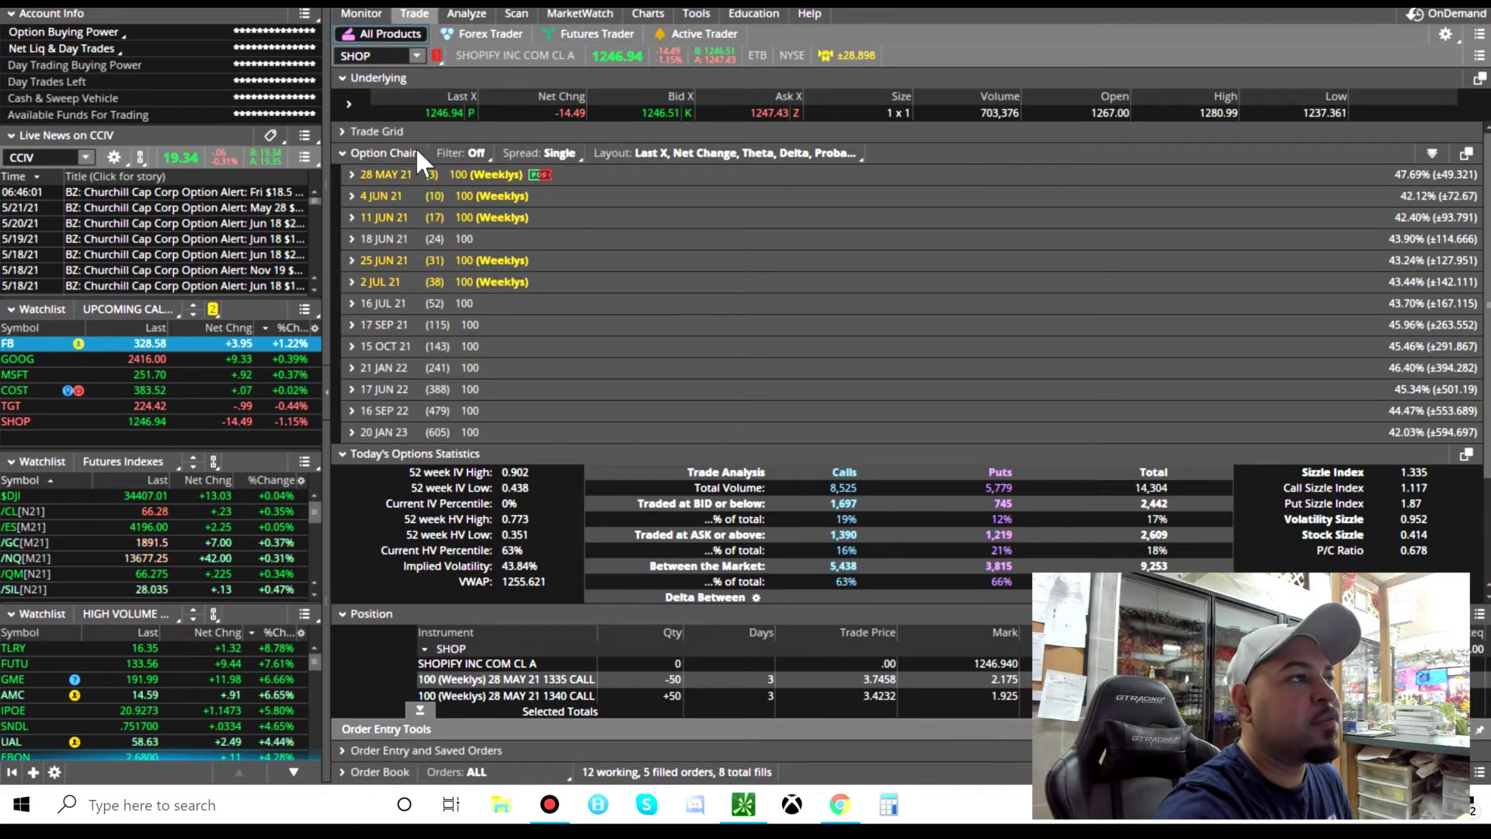
- Expand and scroll the SHOP 28 MAY 21 weekly strikes, glance at the daily chart, and return to the chain
left_click(368, 172)
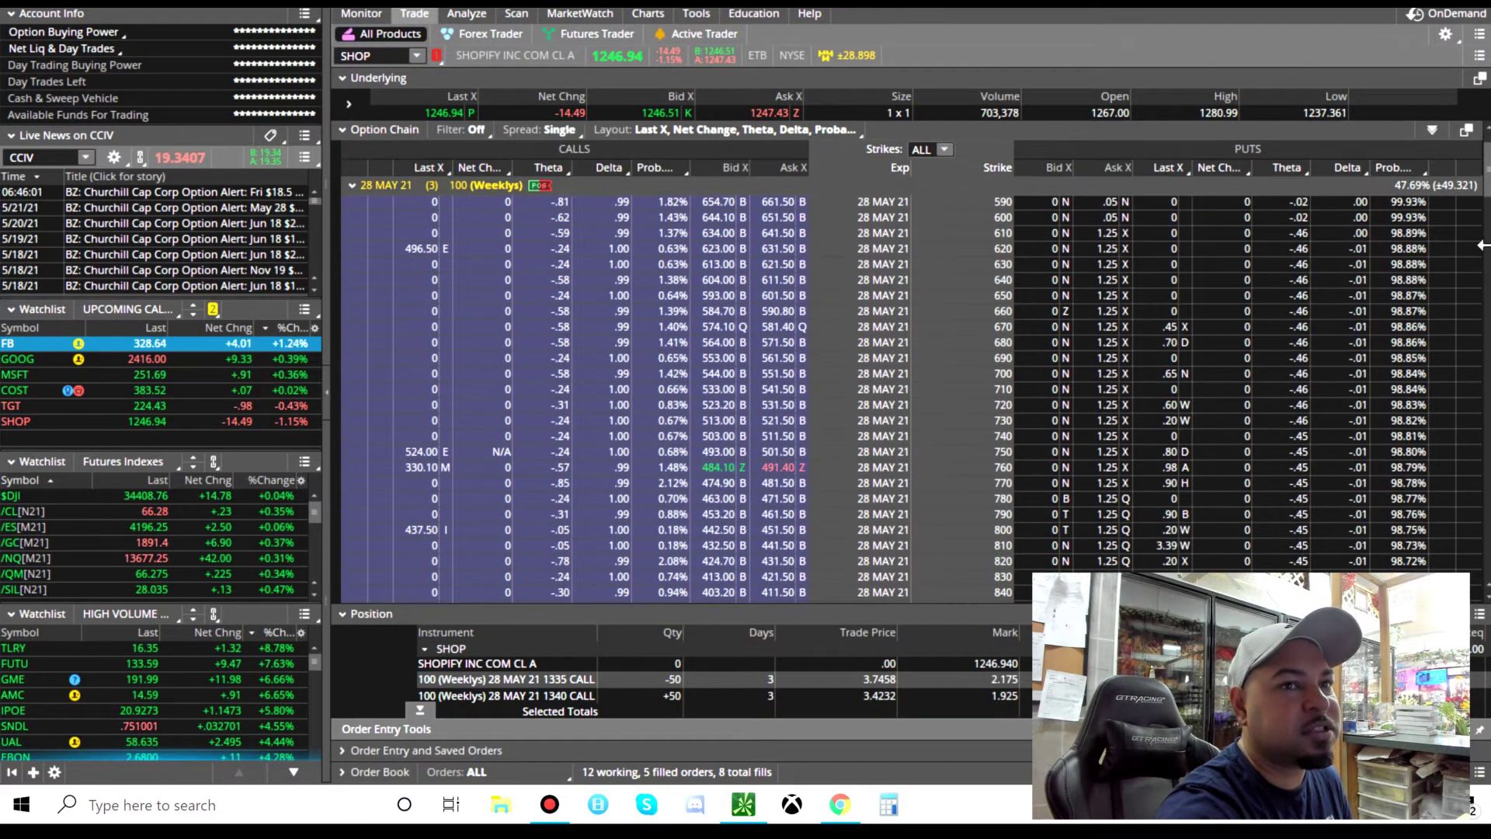
left_click_drag(1485, 186, 1485, 411)
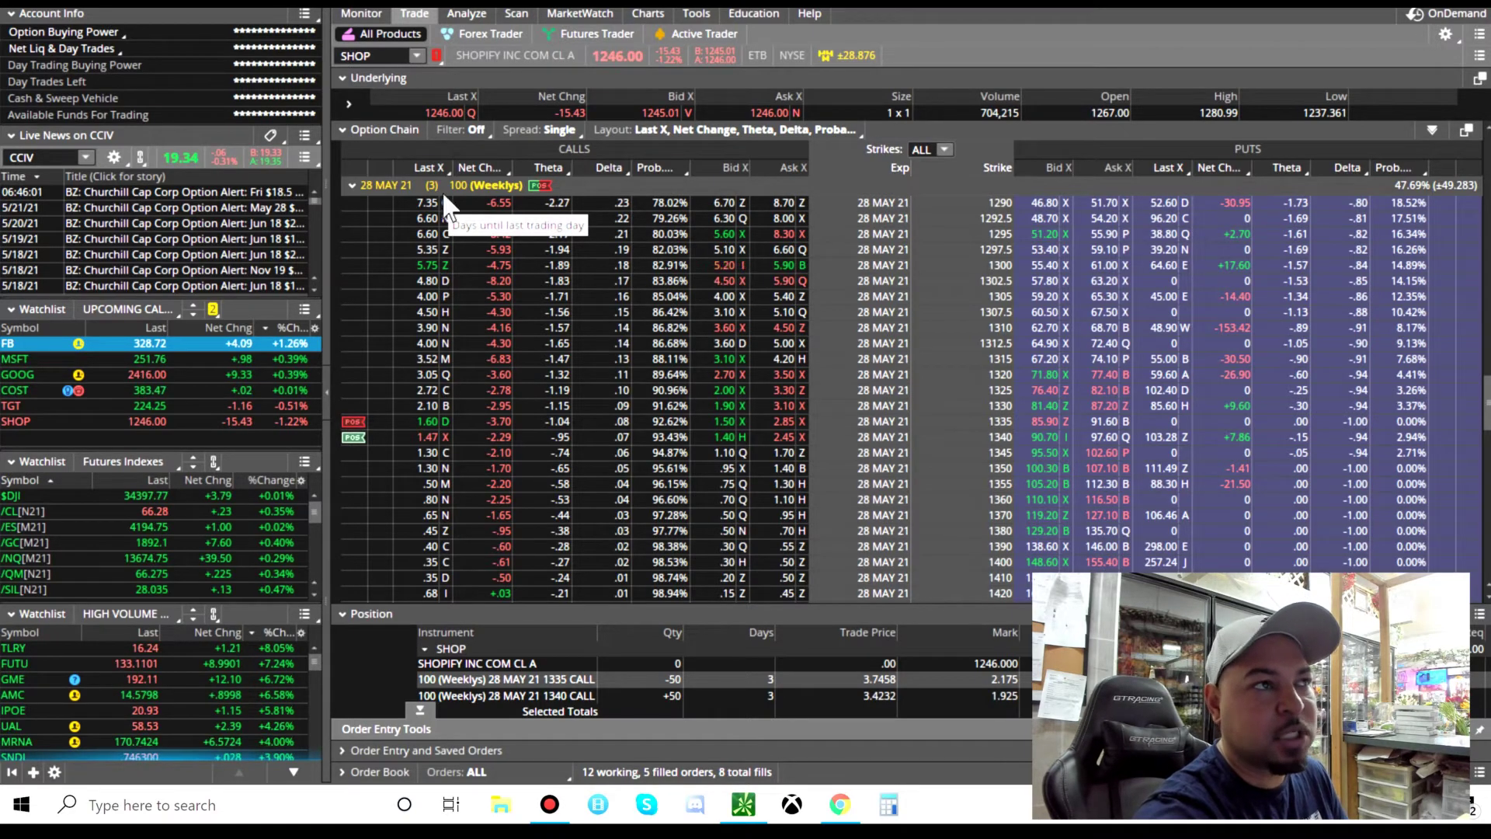
left_click(674, 37)
left_click(405, 34)
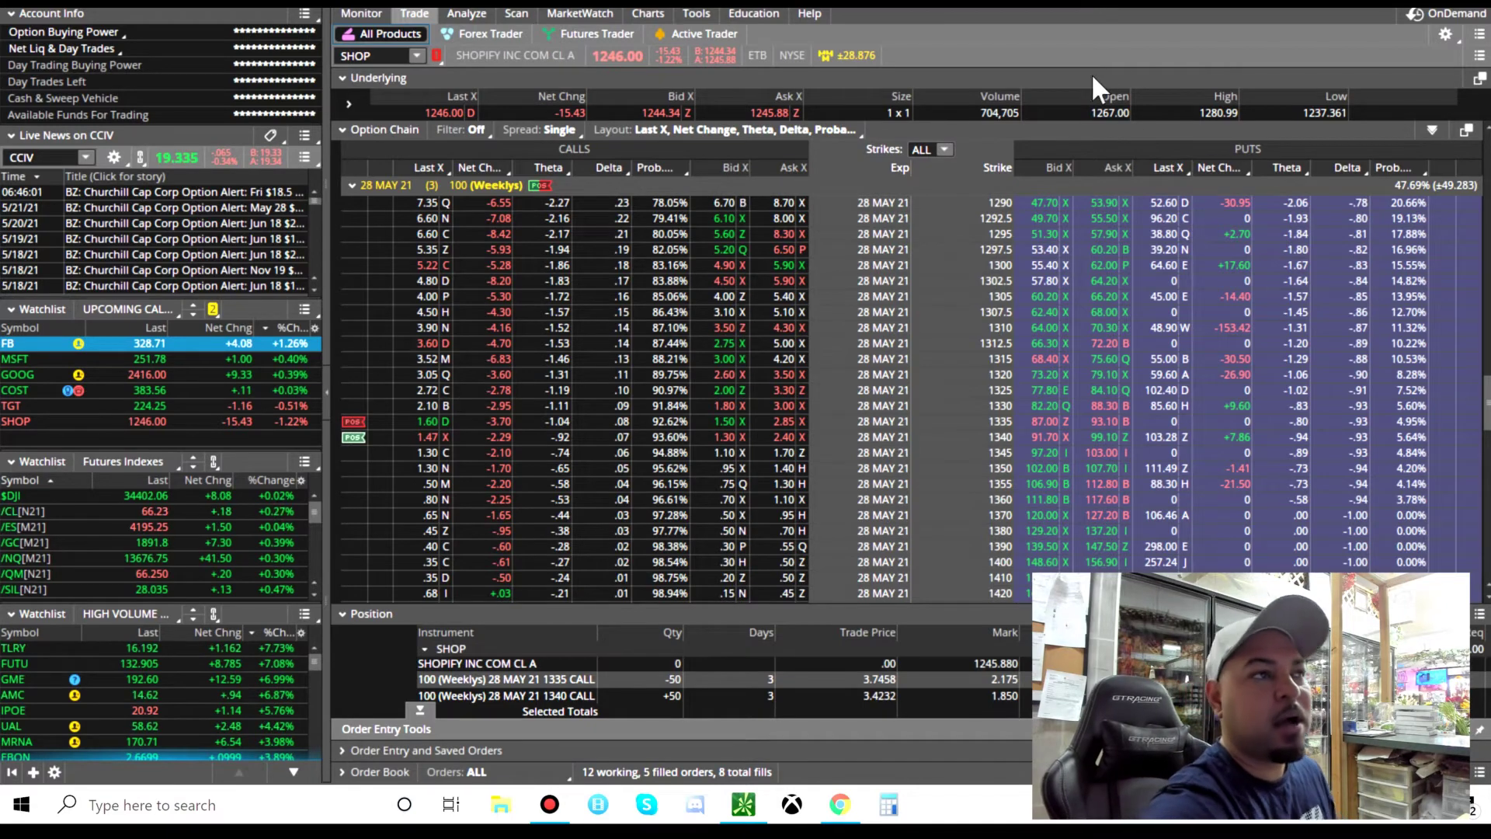
left_click(733, 34)
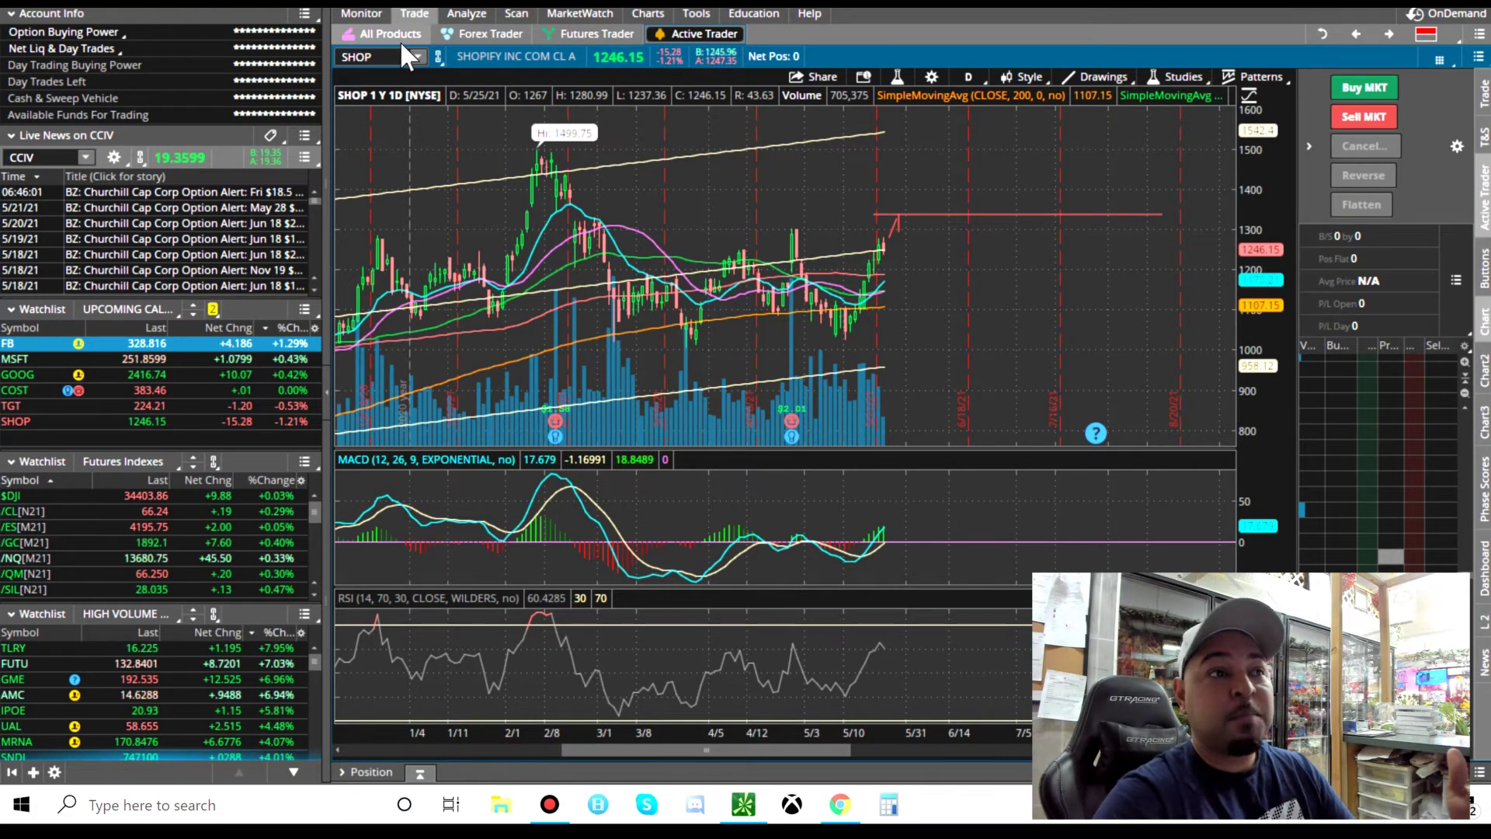
left_click(396, 37)
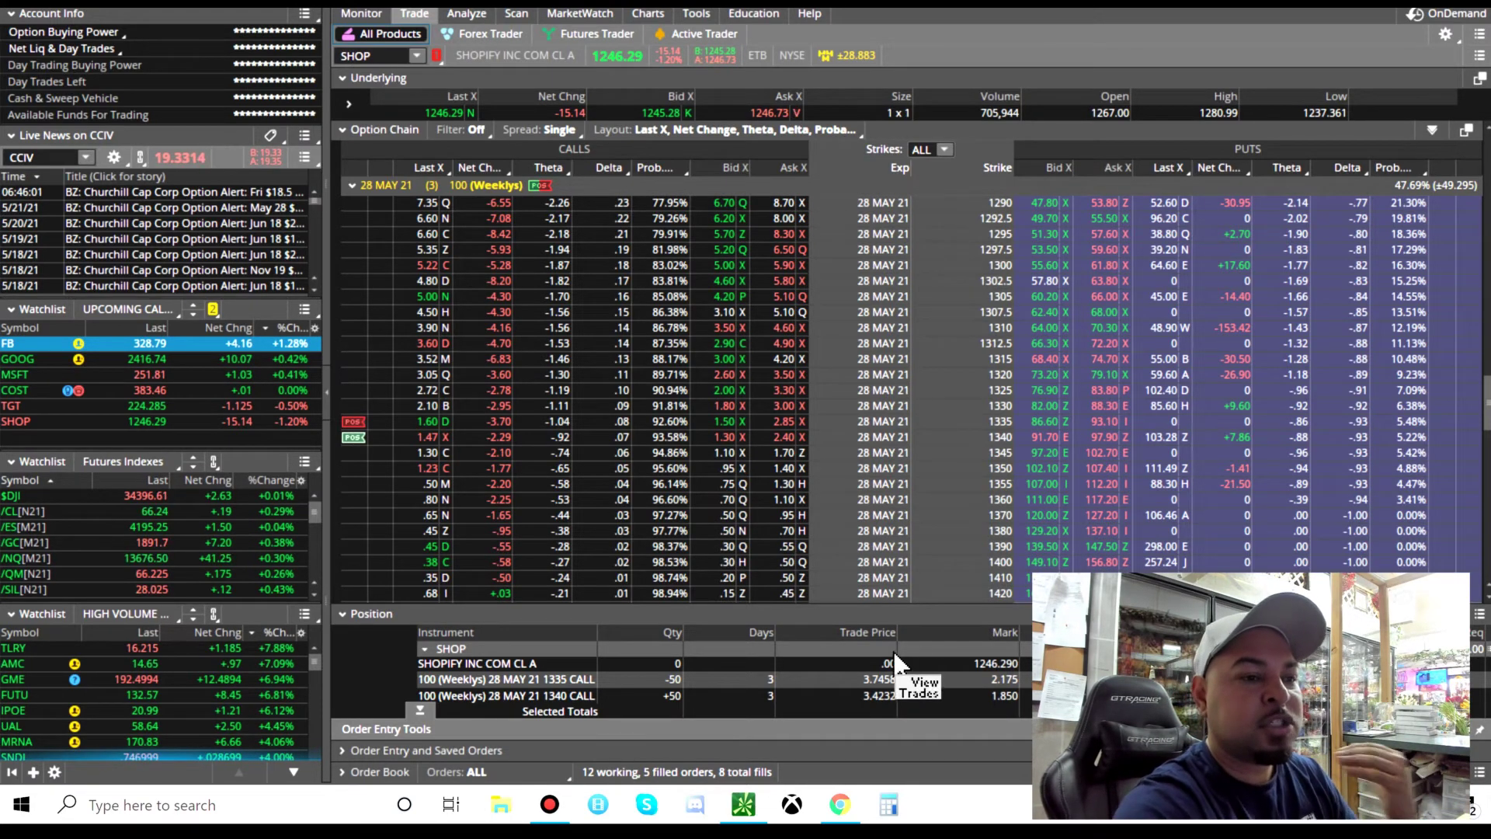
- Load NVDA as the symbol on both the Active Trader chart and the All Products option chain
left_click(707, 33)
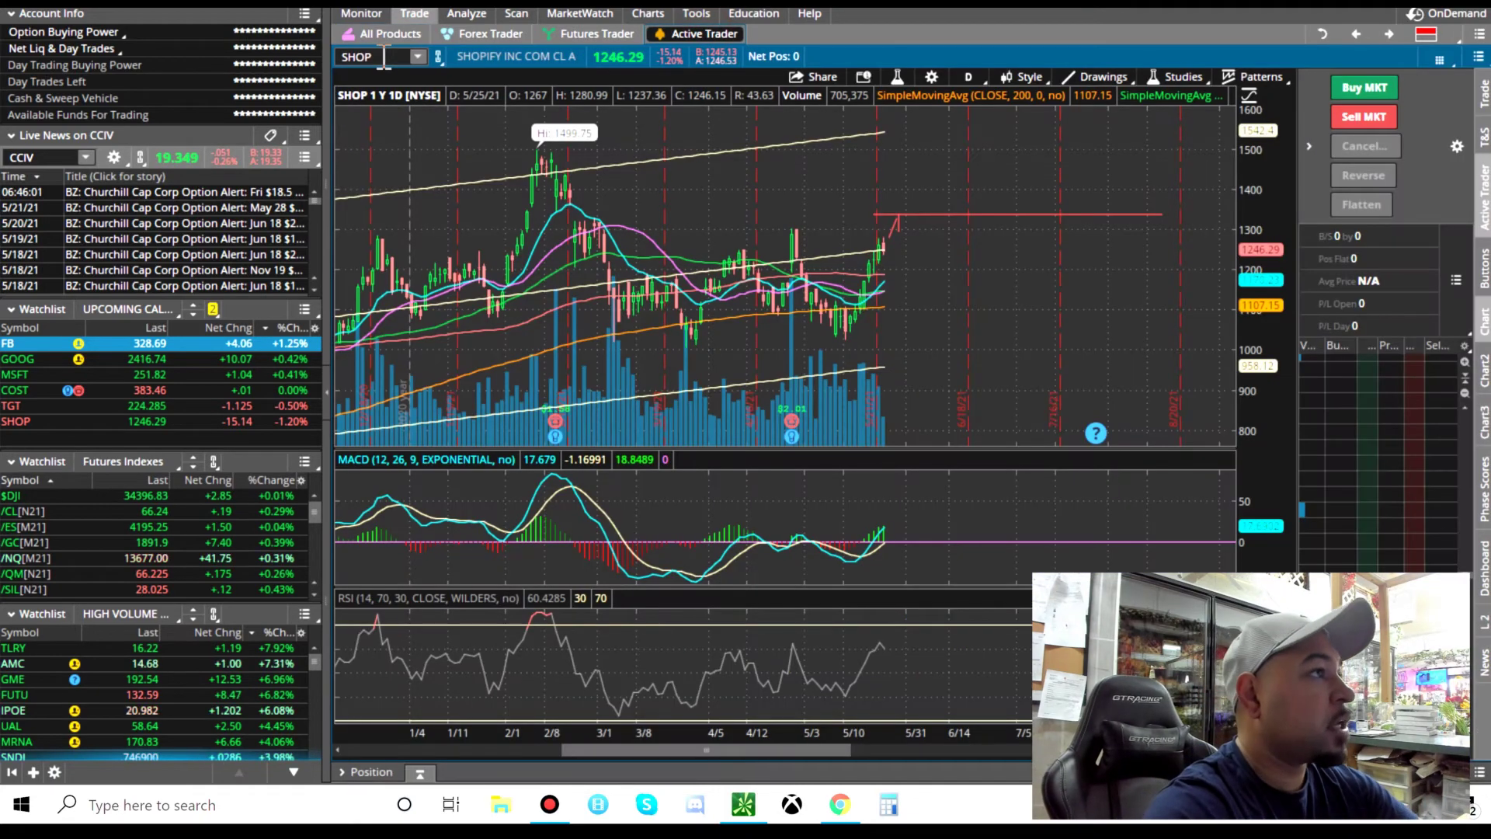
left_click(383, 58)
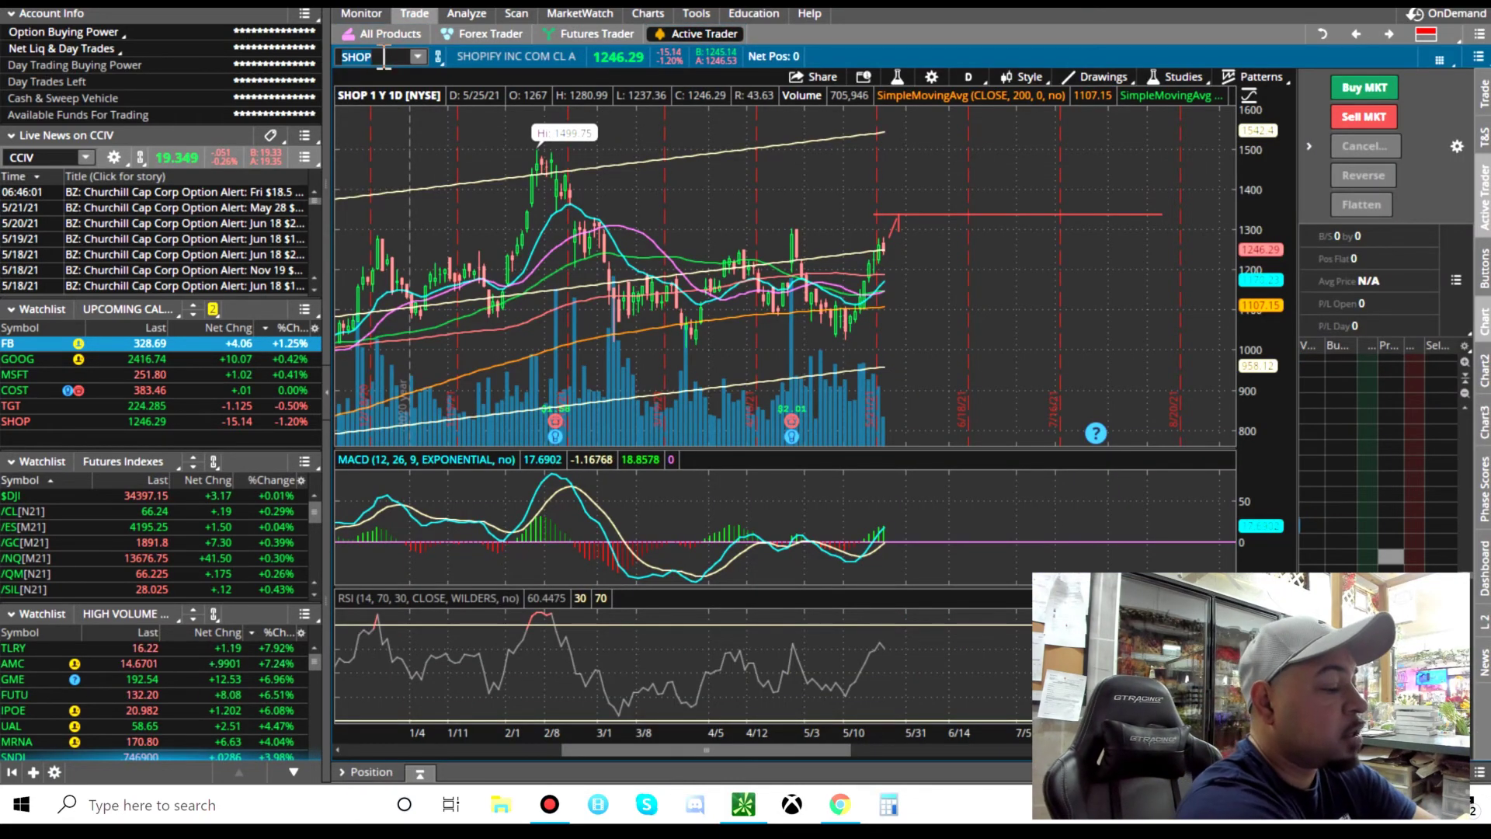
type("NVDA")
key("Return")
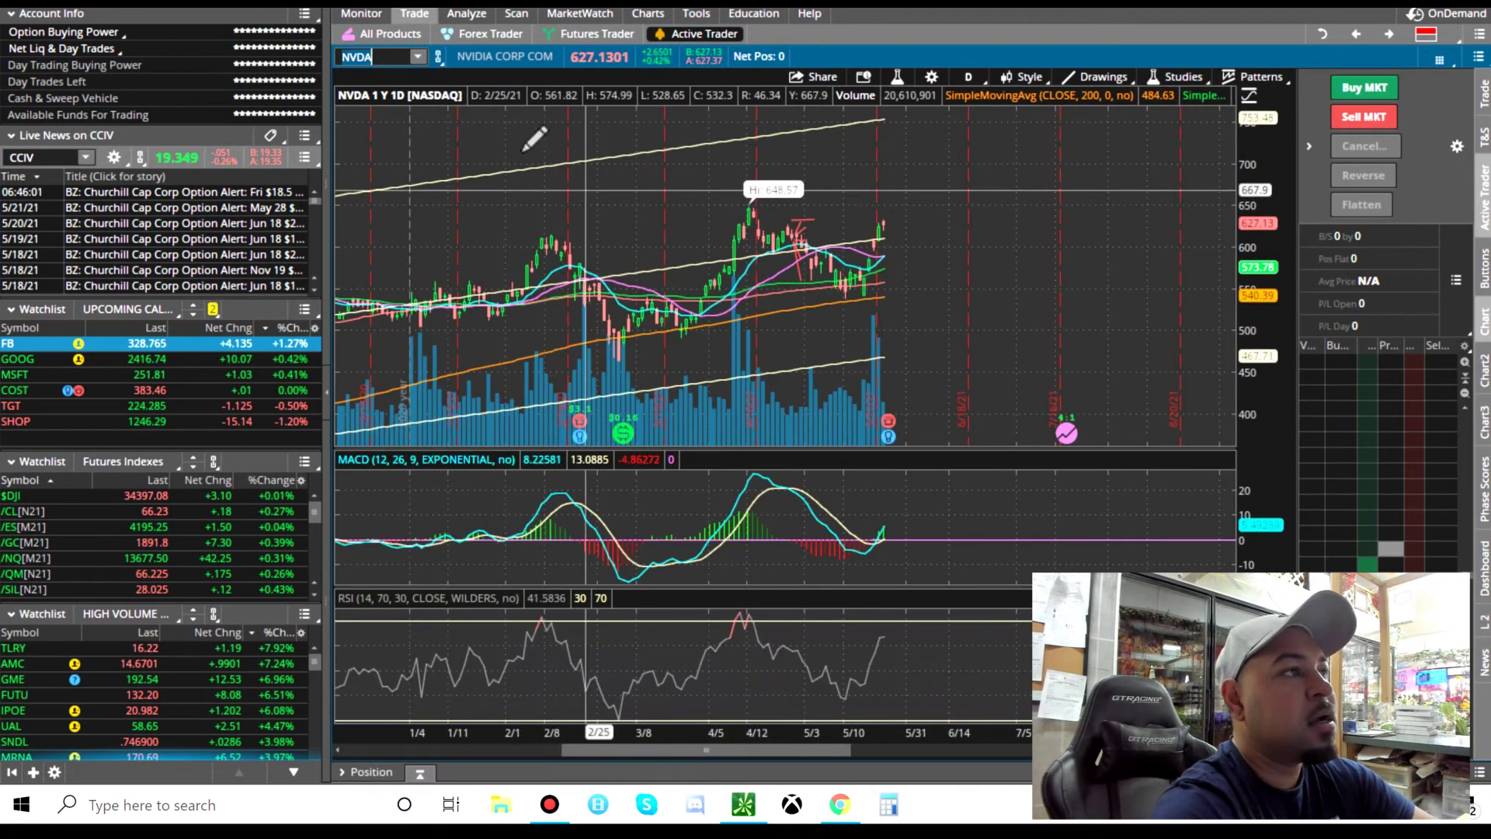
left_click(412, 35)
left_click(394, 59)
type("NVDA")
key("Return")
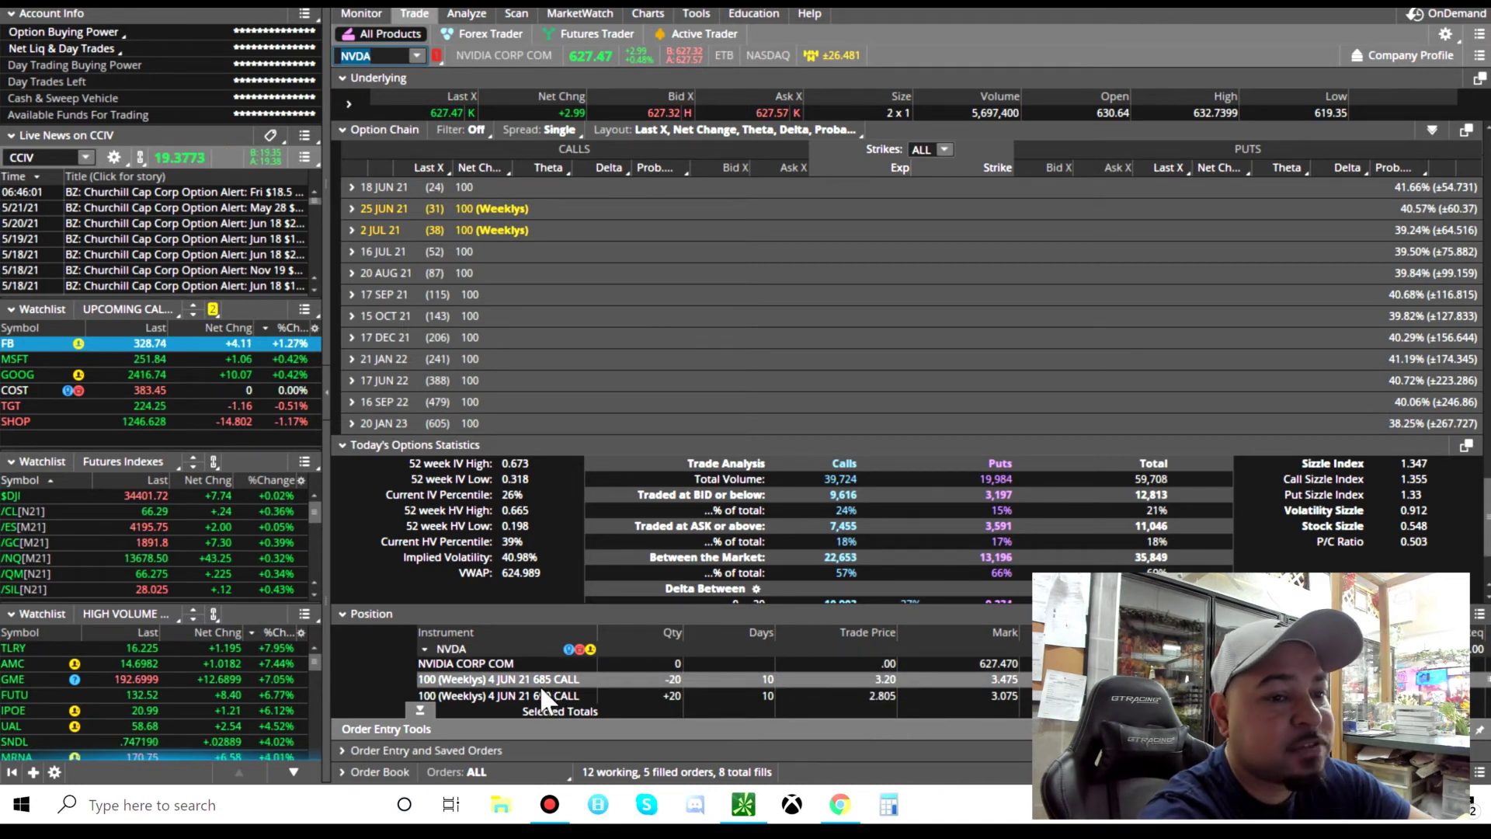
- Draw a horizontal red target line near 670 on the NVDA chart, then return to the chain
left_click(703, 33)
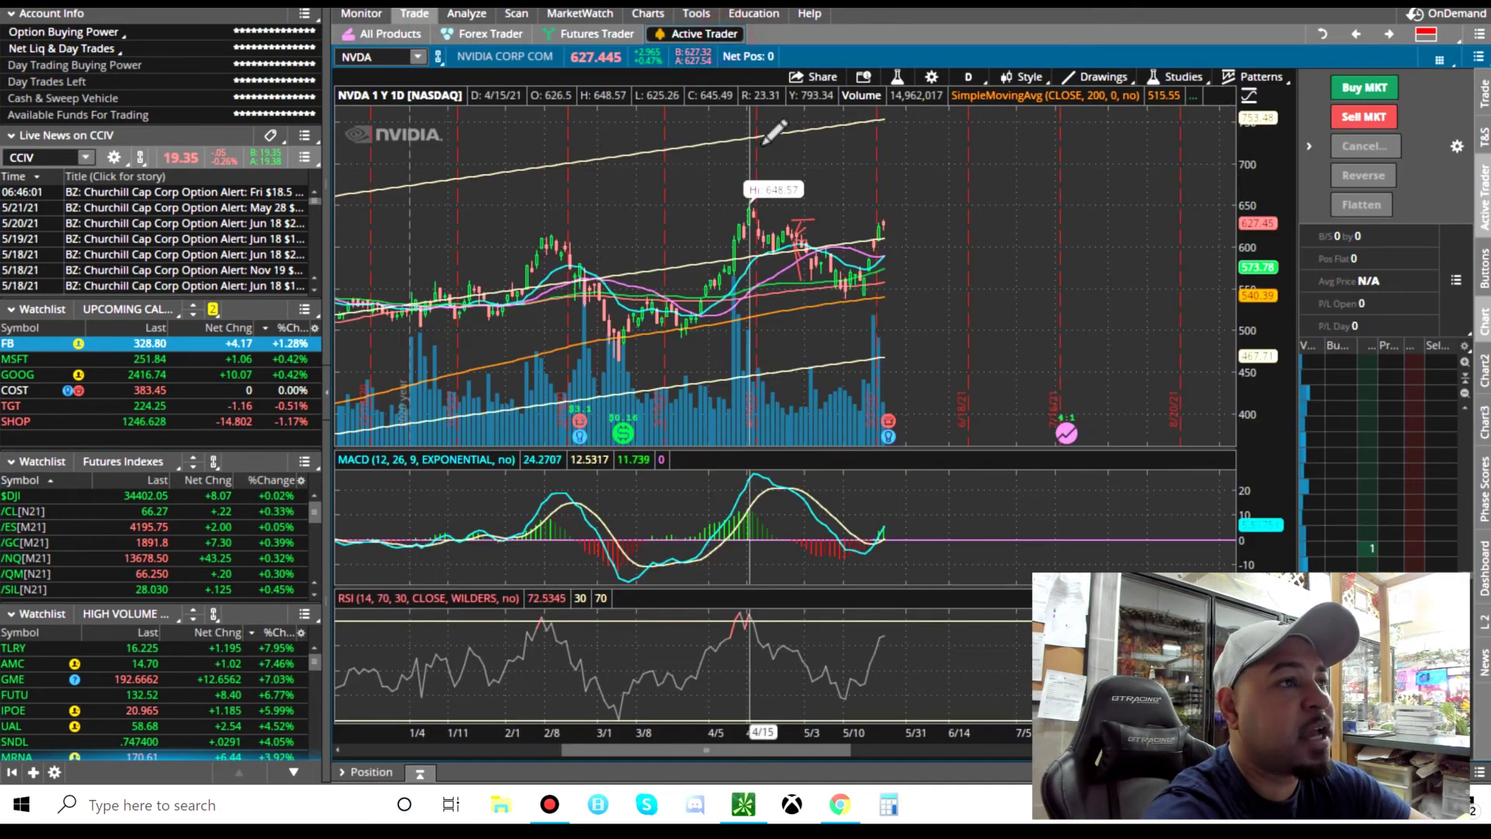
left_click(886, 174)
left_click(1002, 175)
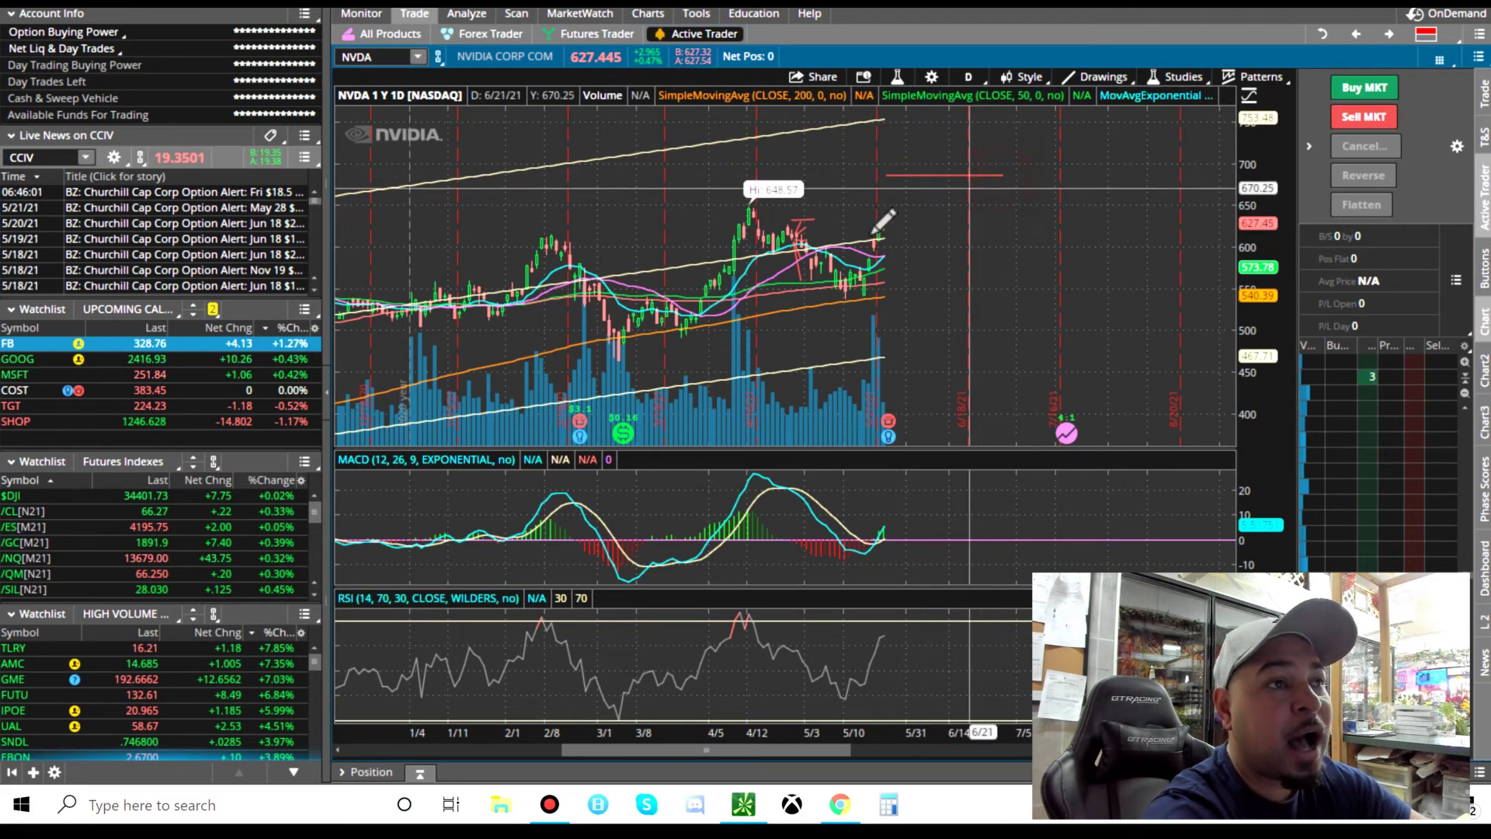
left_click(387, 34)
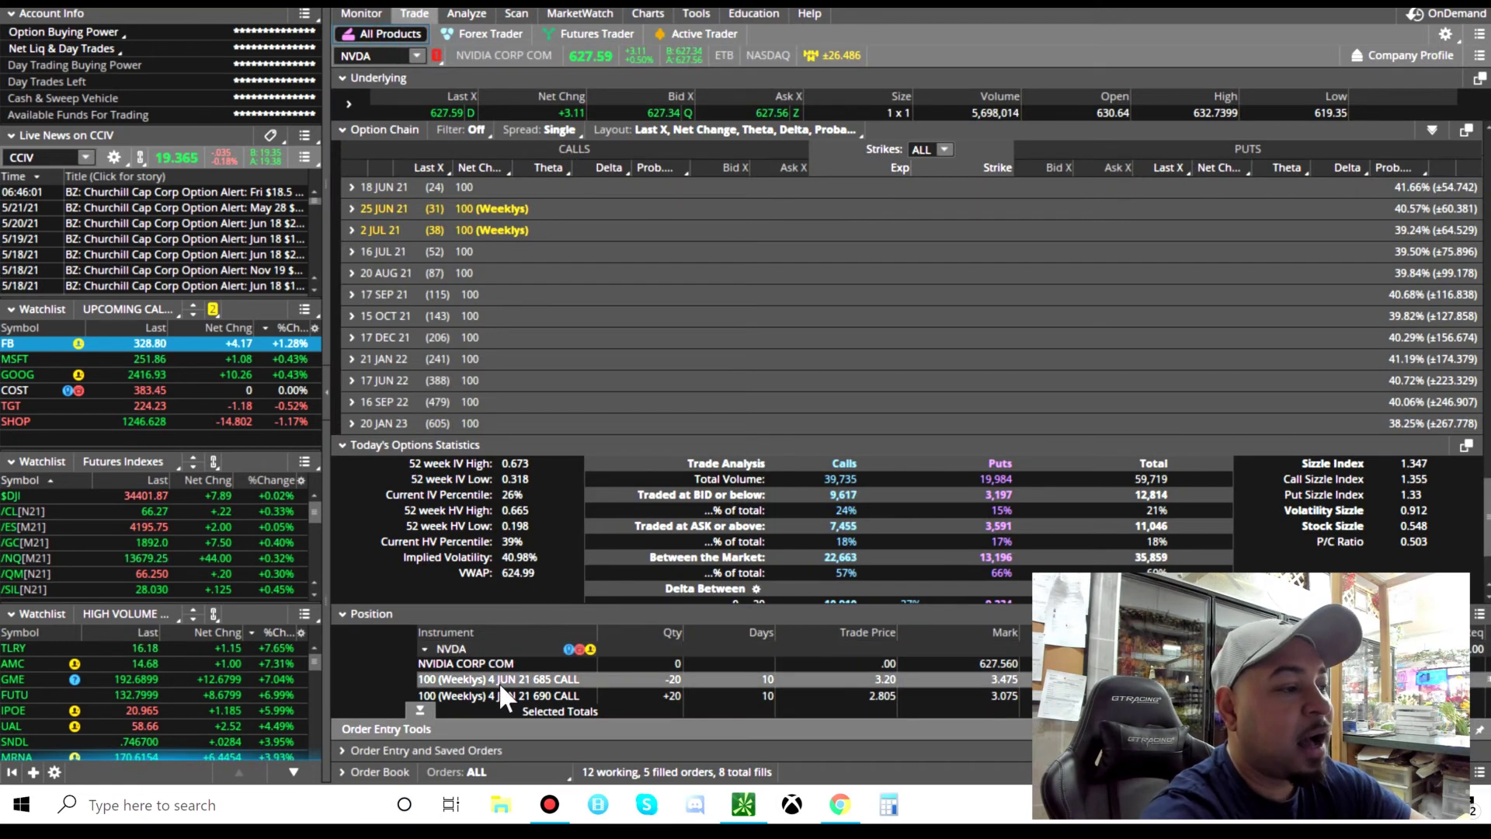
- Check today's date on the taskbar calendar, then review the NVDA chart and 685/690 call spread
left_click(1423, 821)
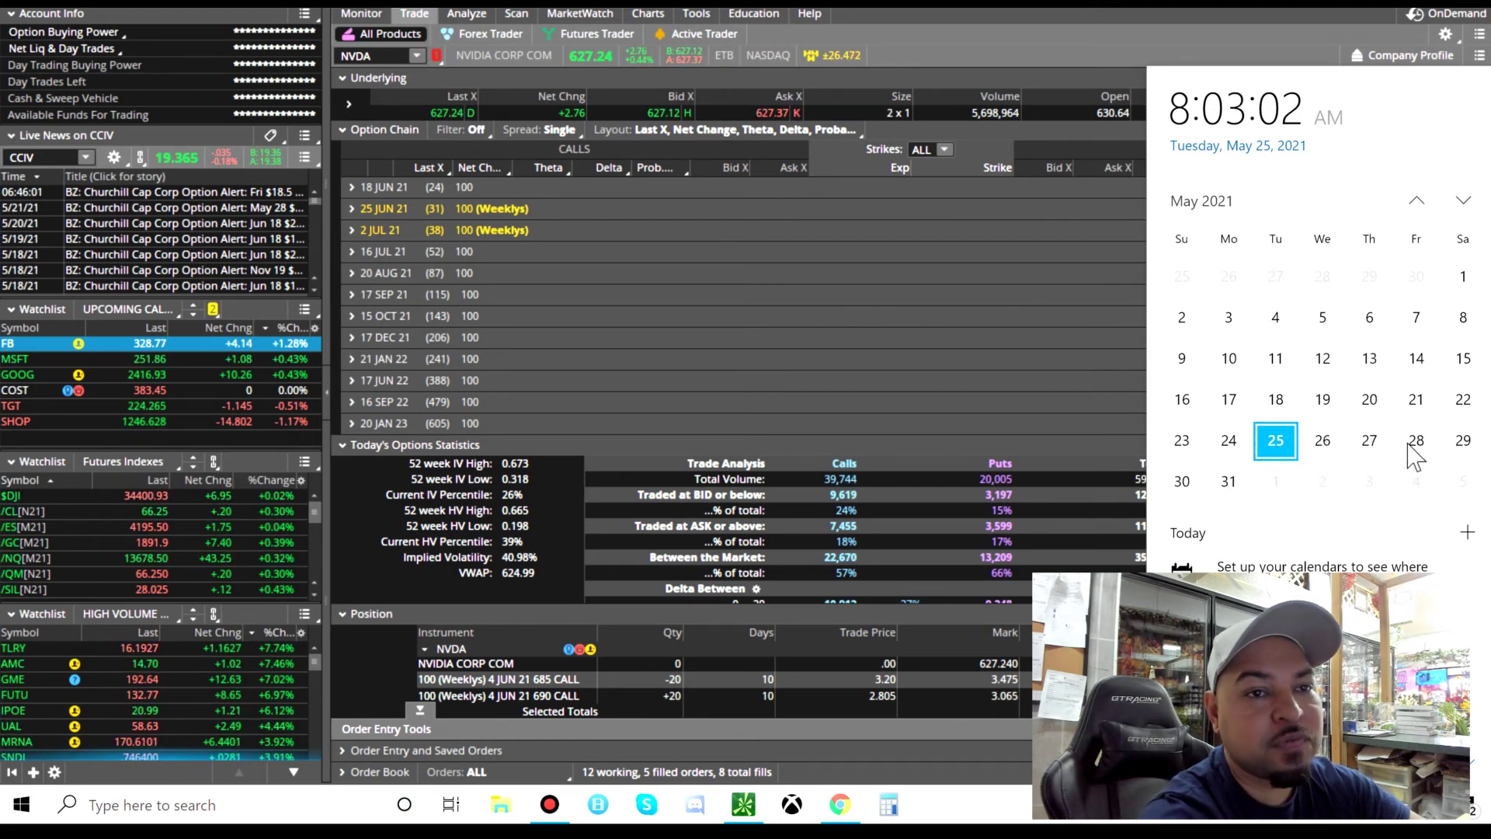
left_click(1202, 820)
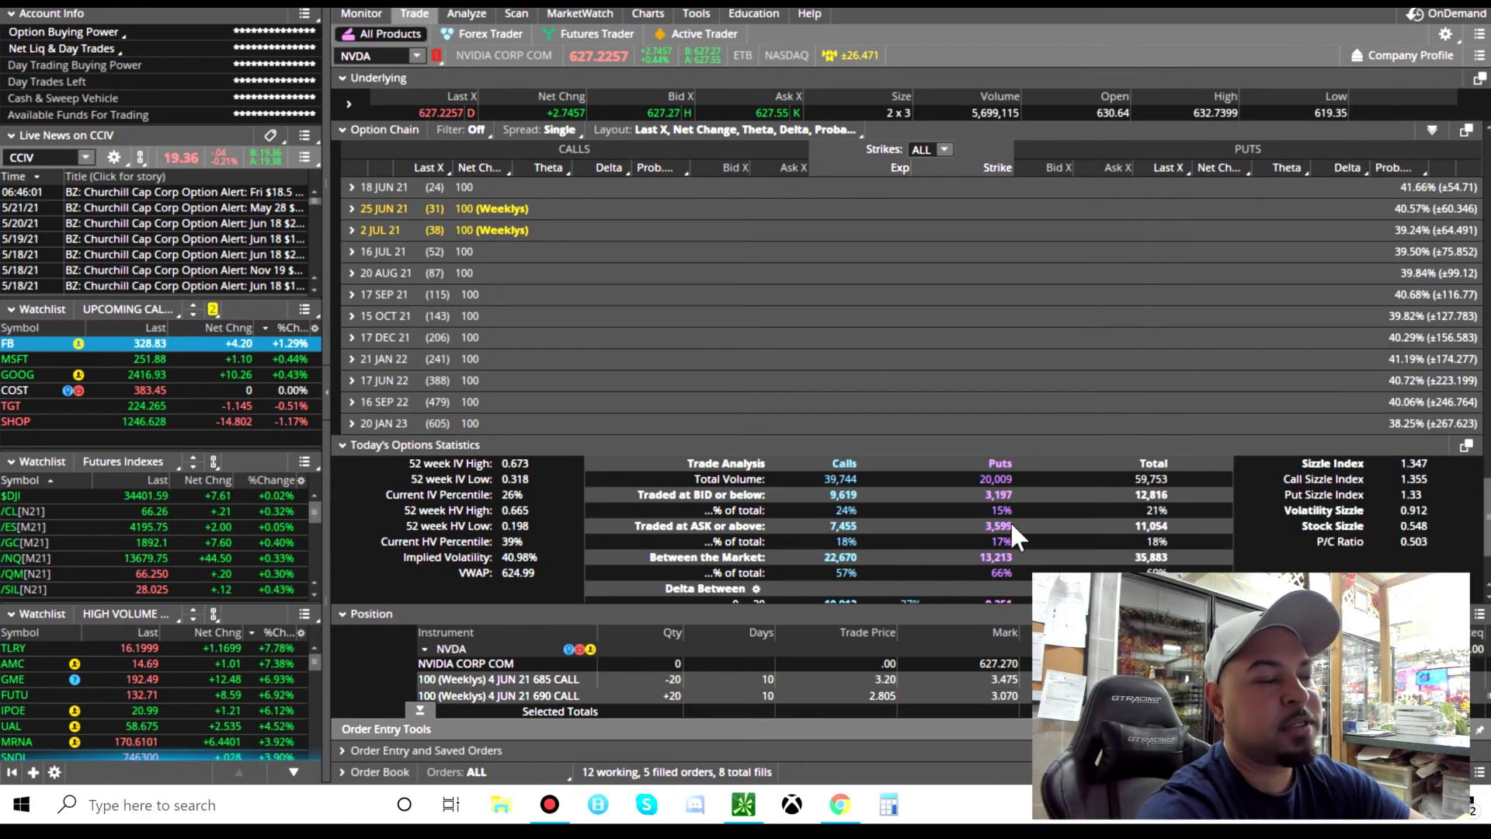
left_click(724, 36)
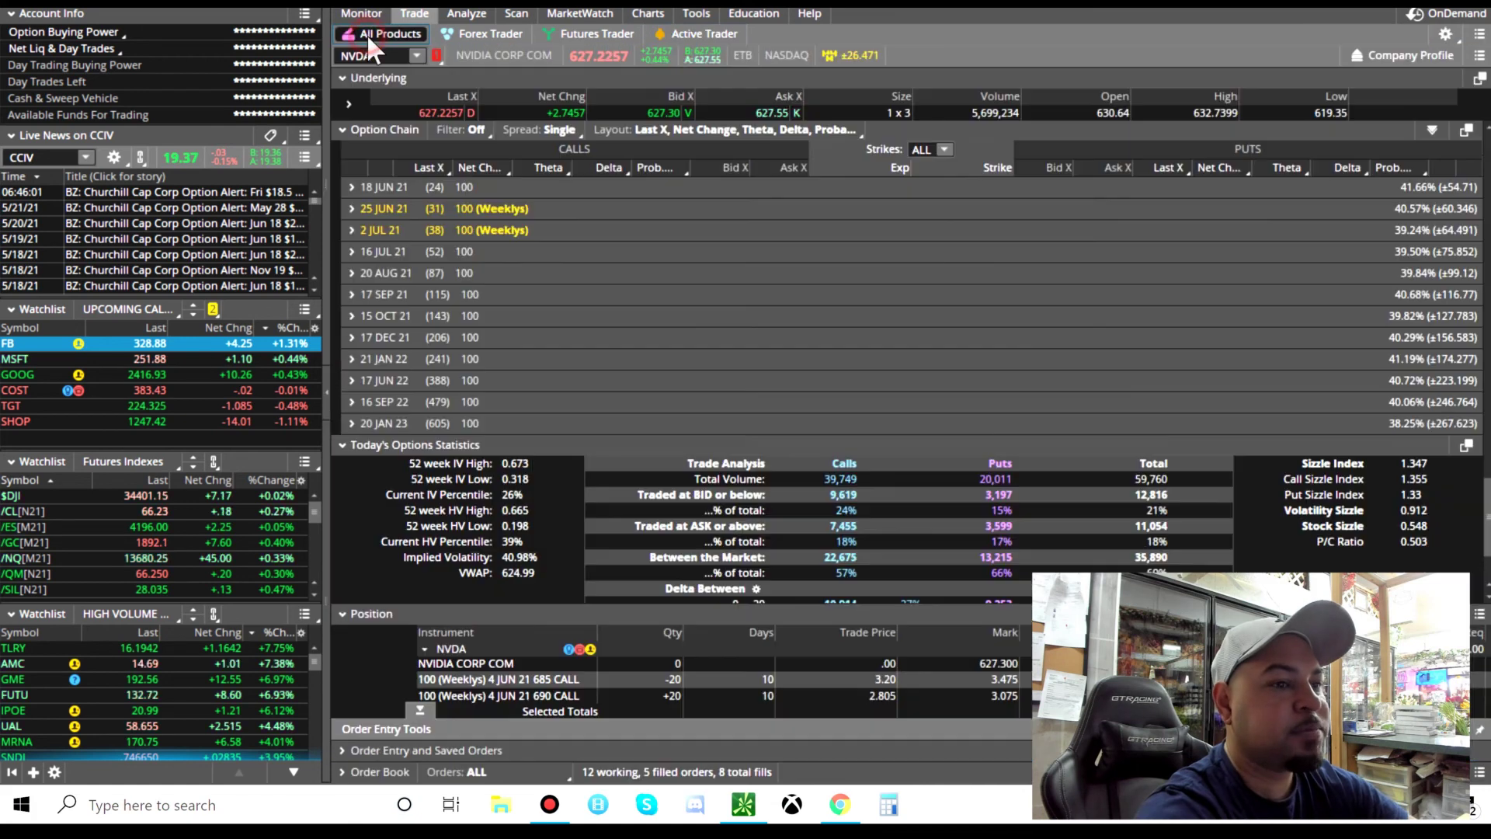
left_click(366, 34)
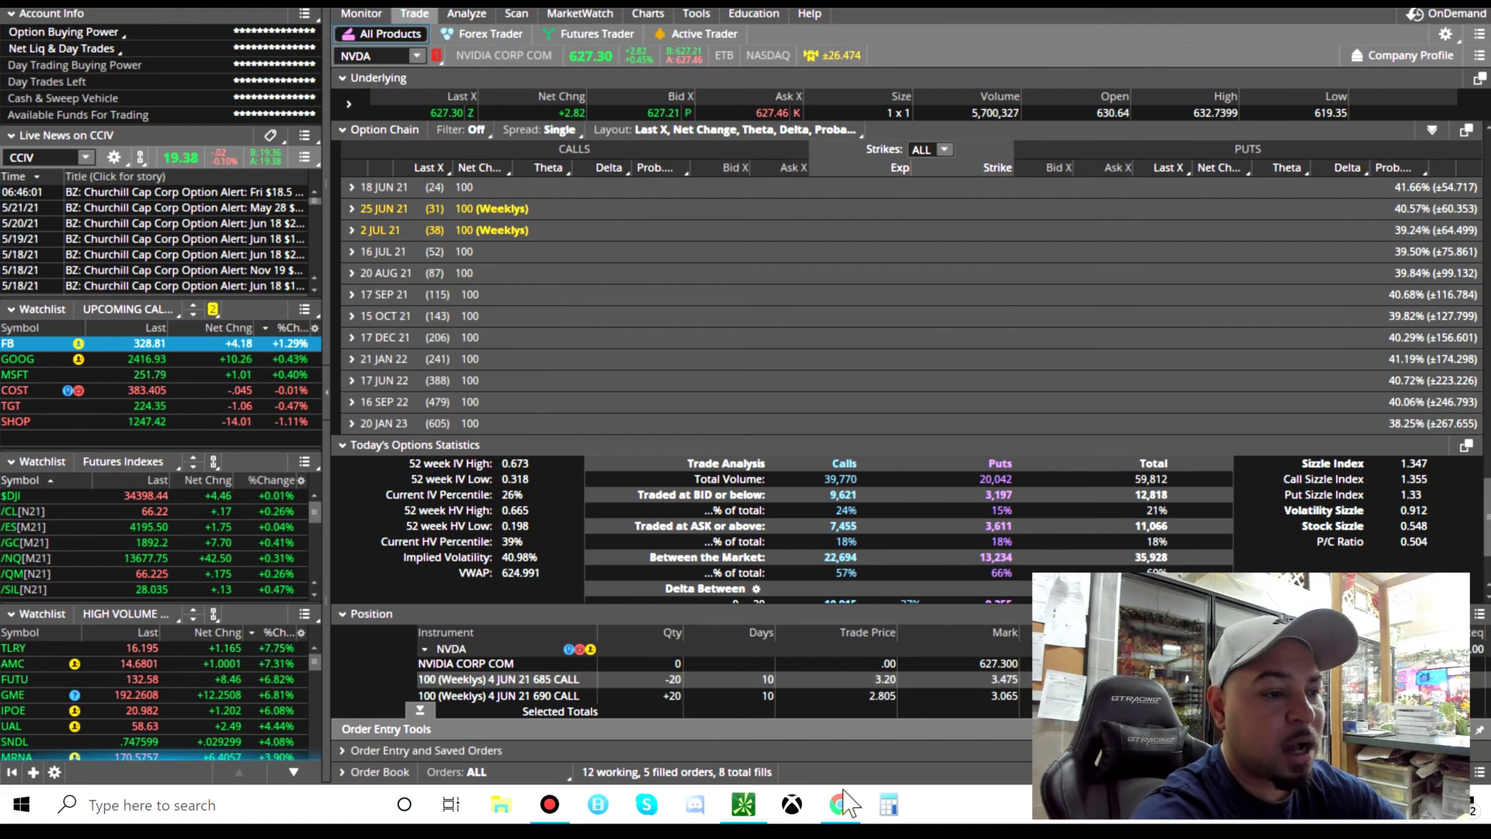
- Open Calculator from the taskbar, compute 40*20 to get 800, then clear the display to 0
left_click(885, 808)
left_click(377, 220)
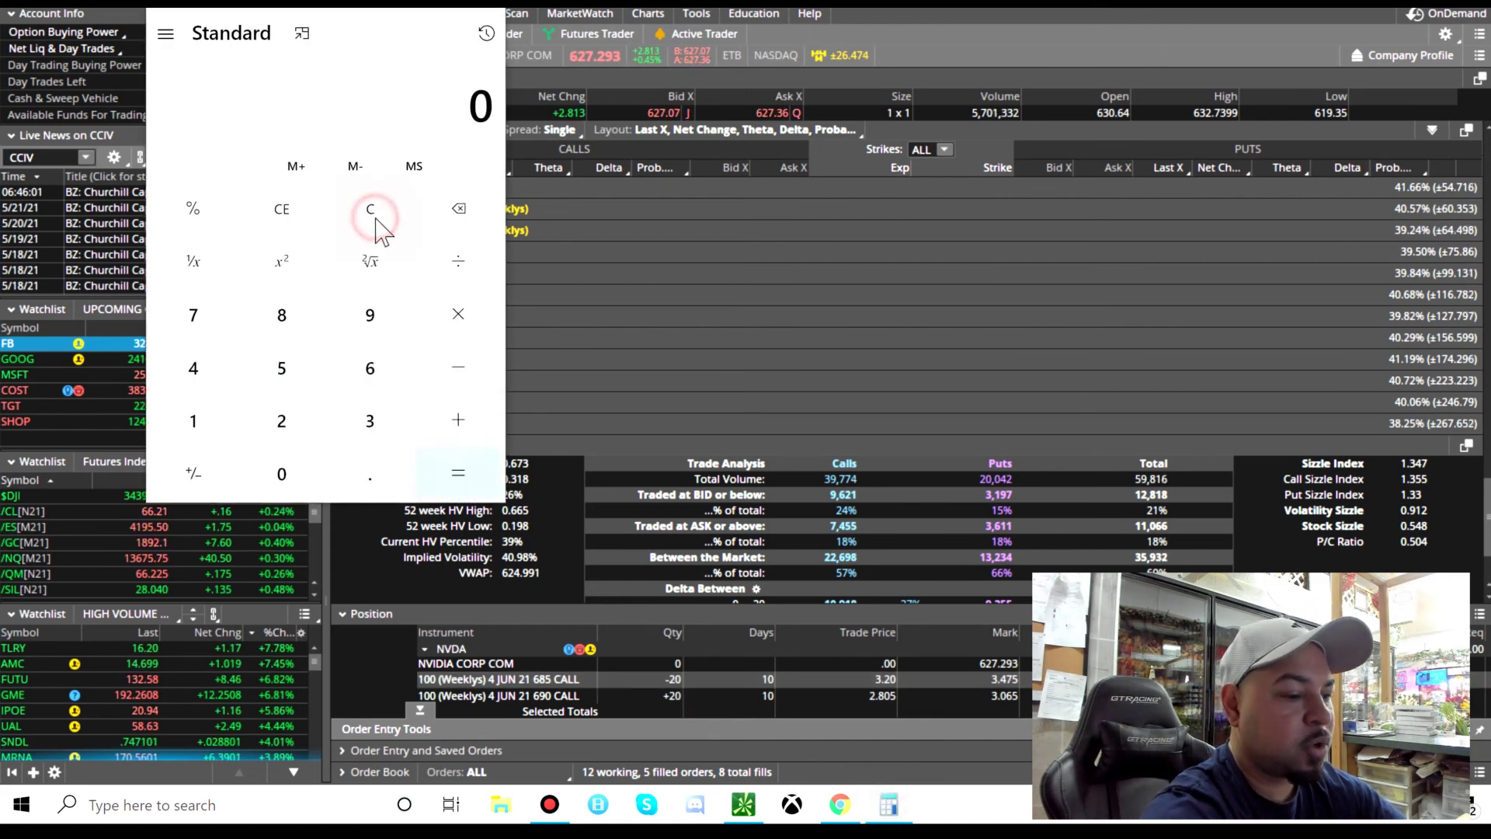
type("40*20")
key("Return")
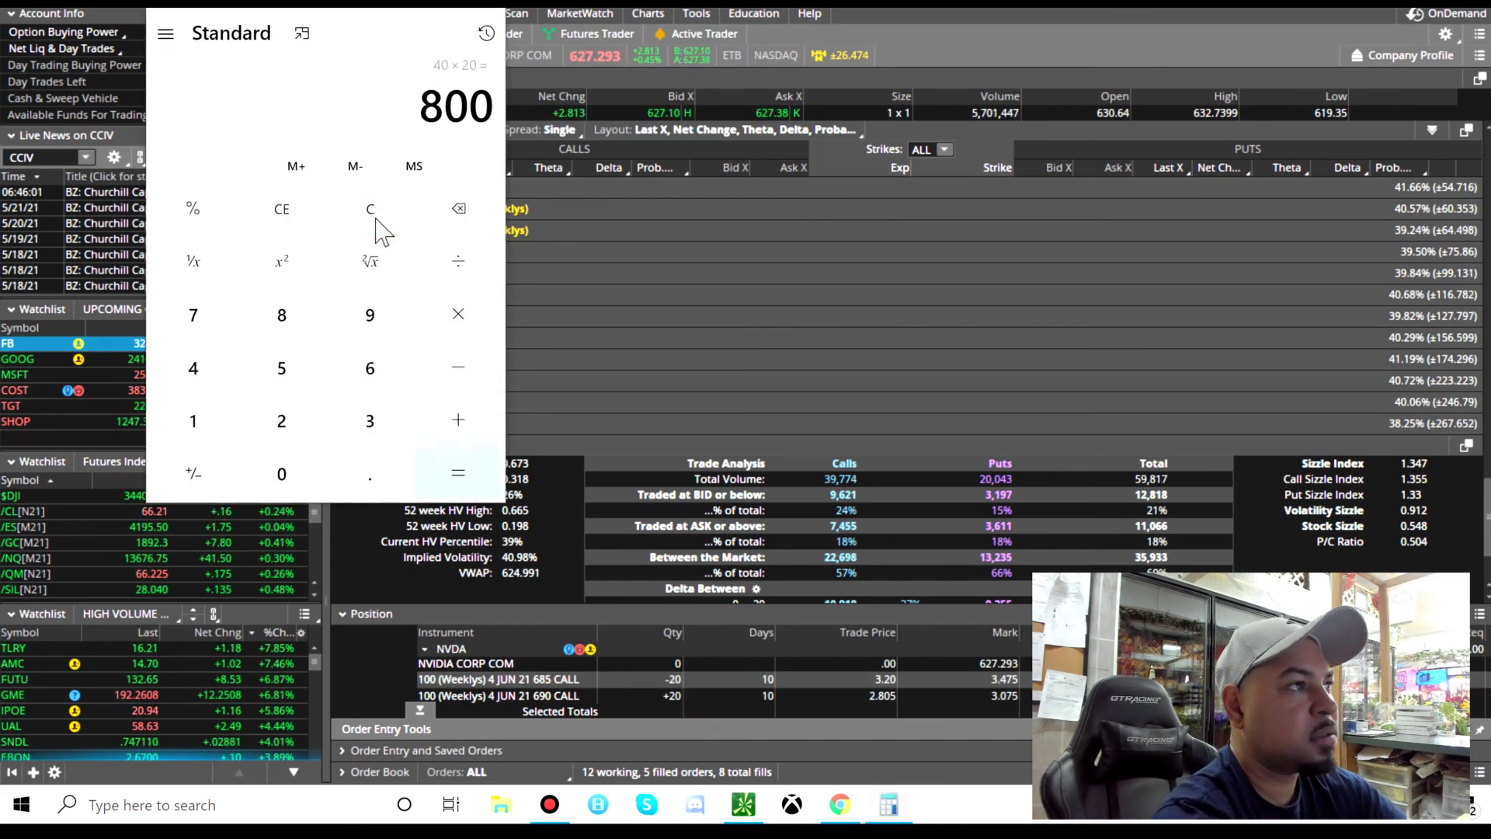
left_click(375, 217)
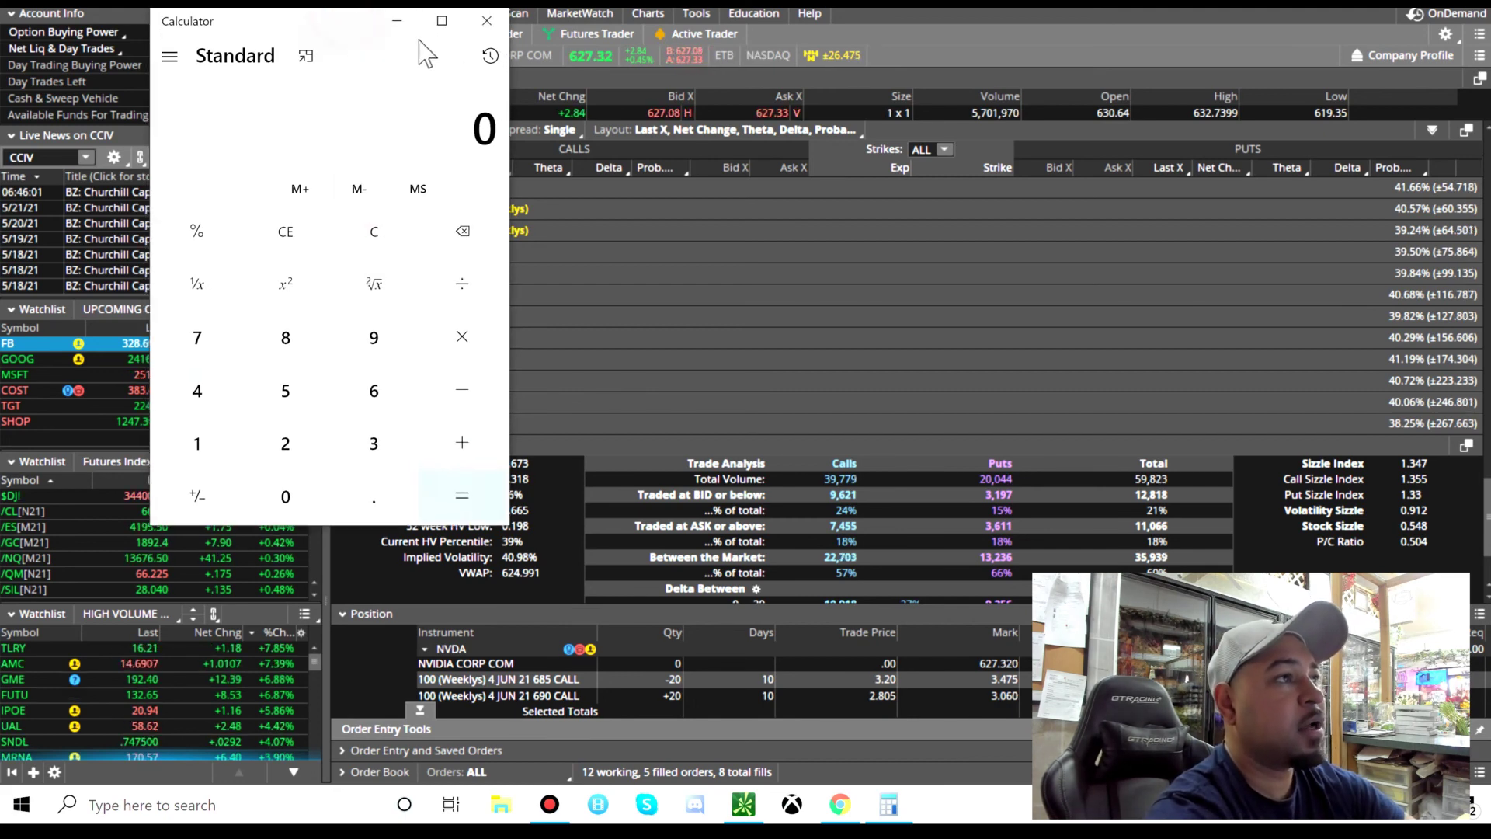
- Close Calculator and show the NVDA one-year daily chart with its red 670 target line
left_click(488, 16)
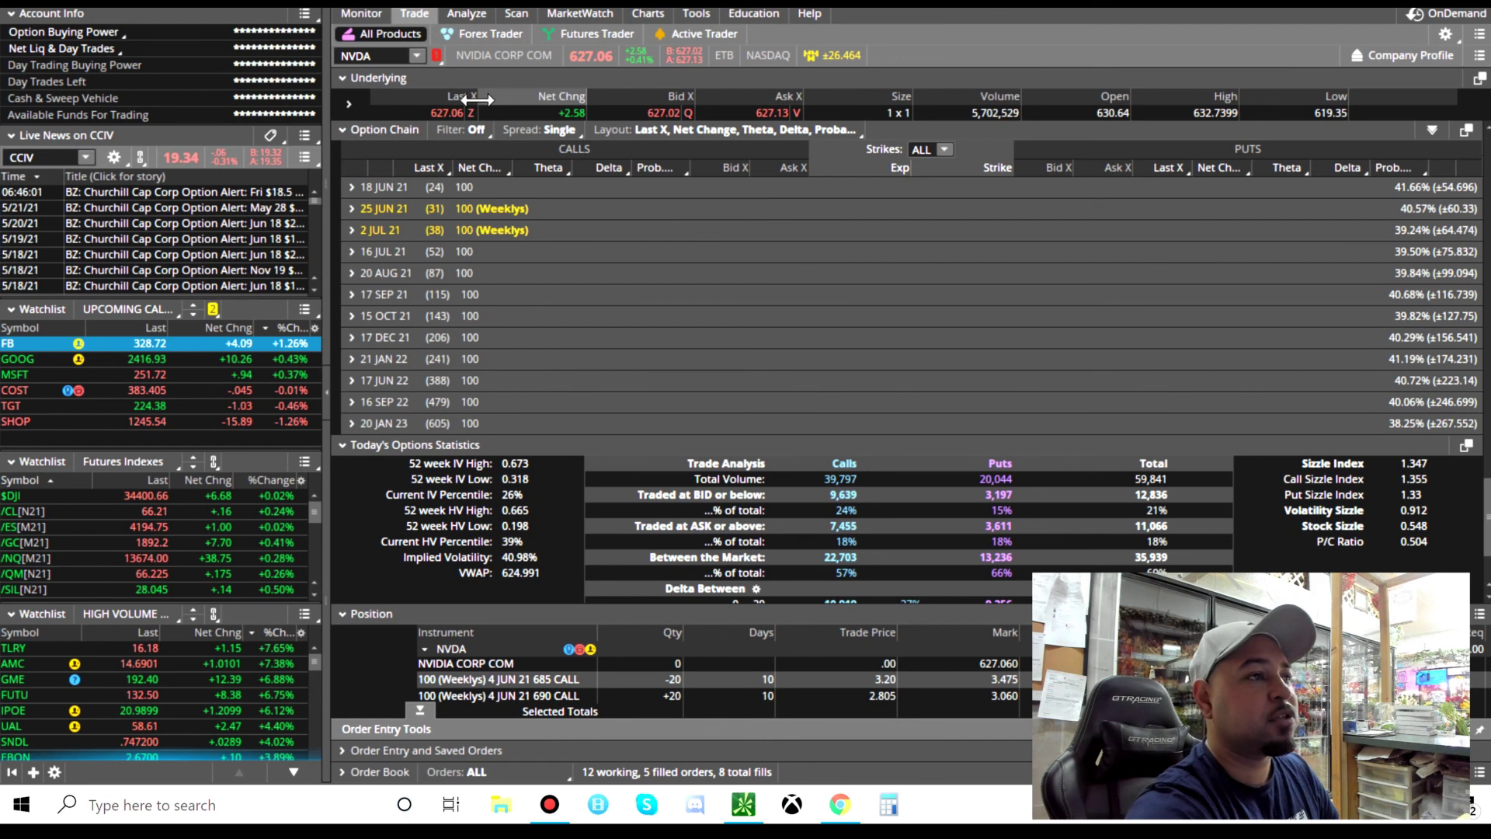
left_click(673, 34)
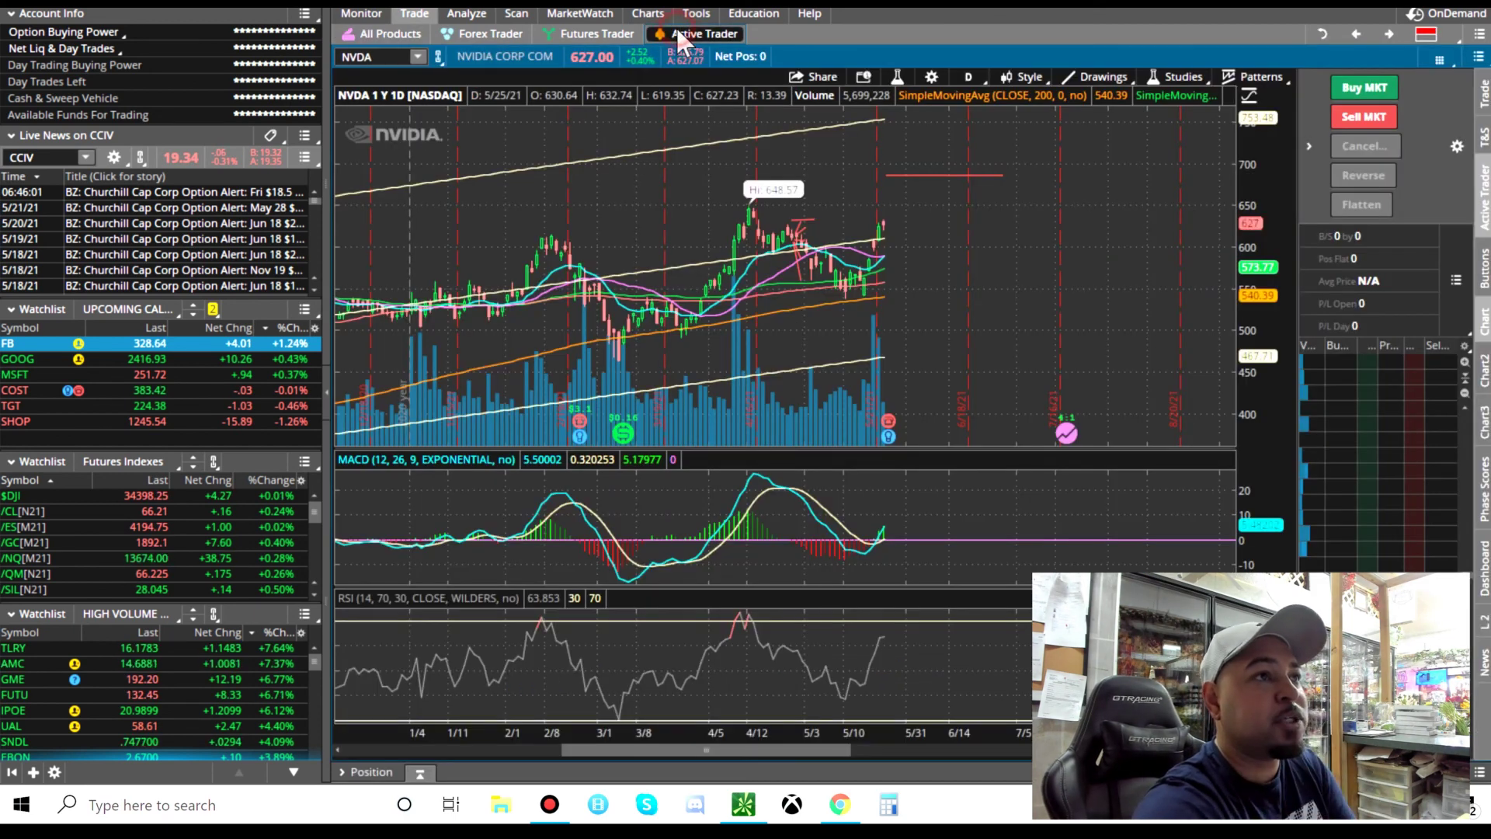